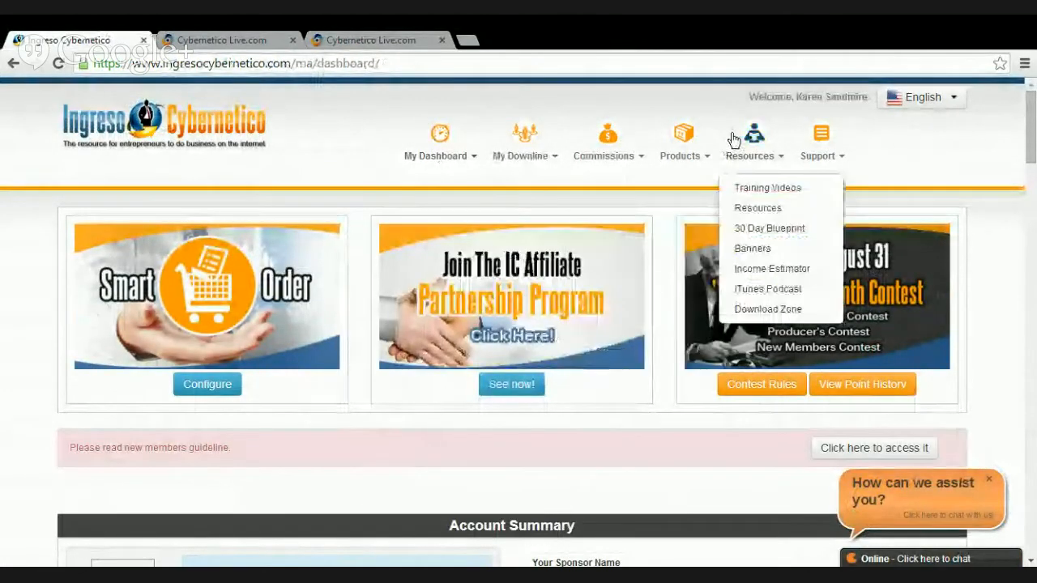
Switch to Cybernetico Live and open the form for creating a new webinar
{"action": "mouse_move", "coordinate": [710, 155]}
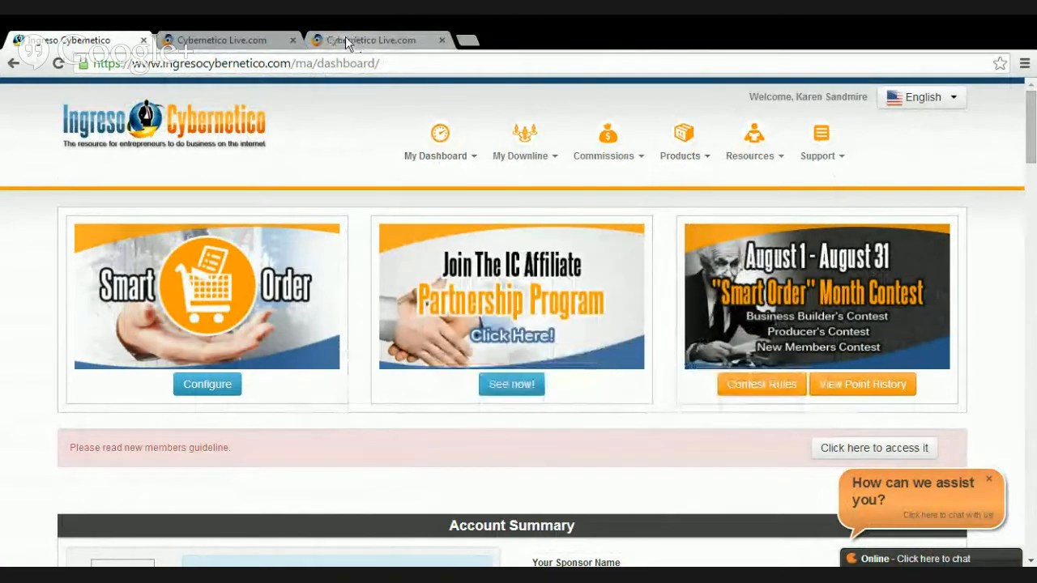
{"action": "left_click", "coordinate": [259, 42]}
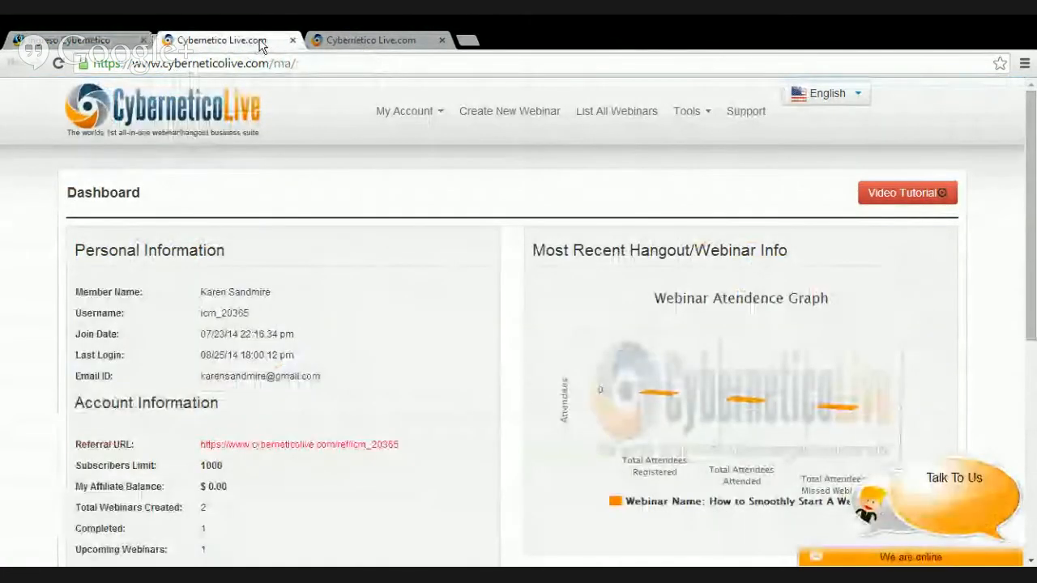
{"action": "left_click", "coordinate": [350, 39]}
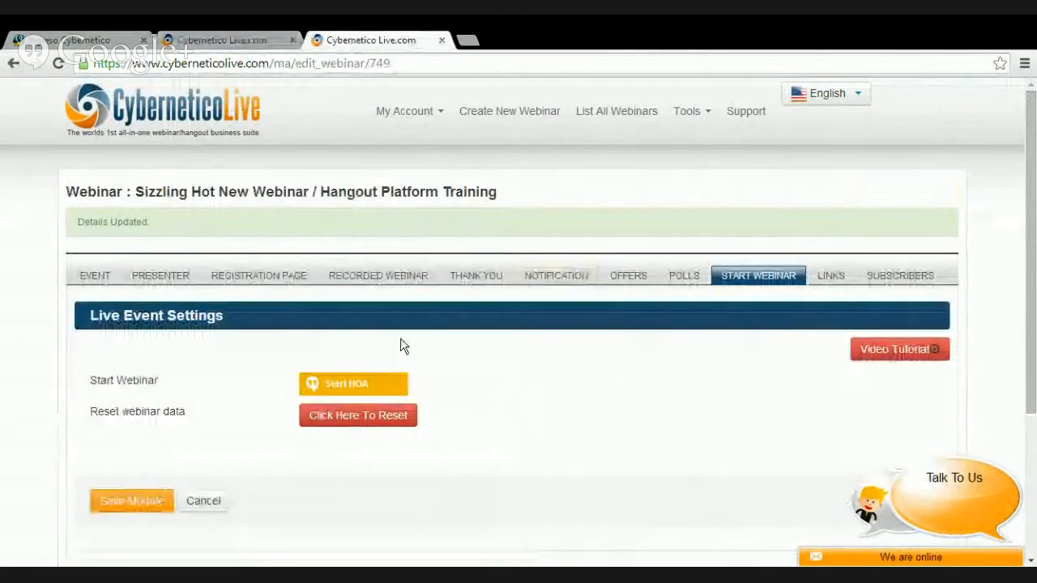
{"action": "left_click", "coordinate": [512, 118]}
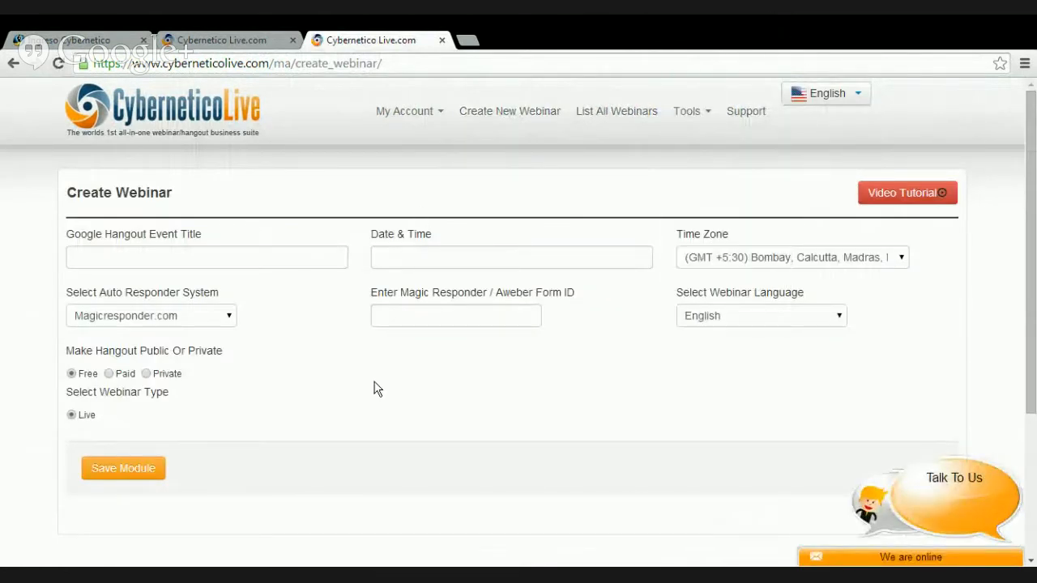
Enter "FREE Online New Hangout" as the Google Hangout event title
{"action": "left_click", "coordinate": [171, 261]}
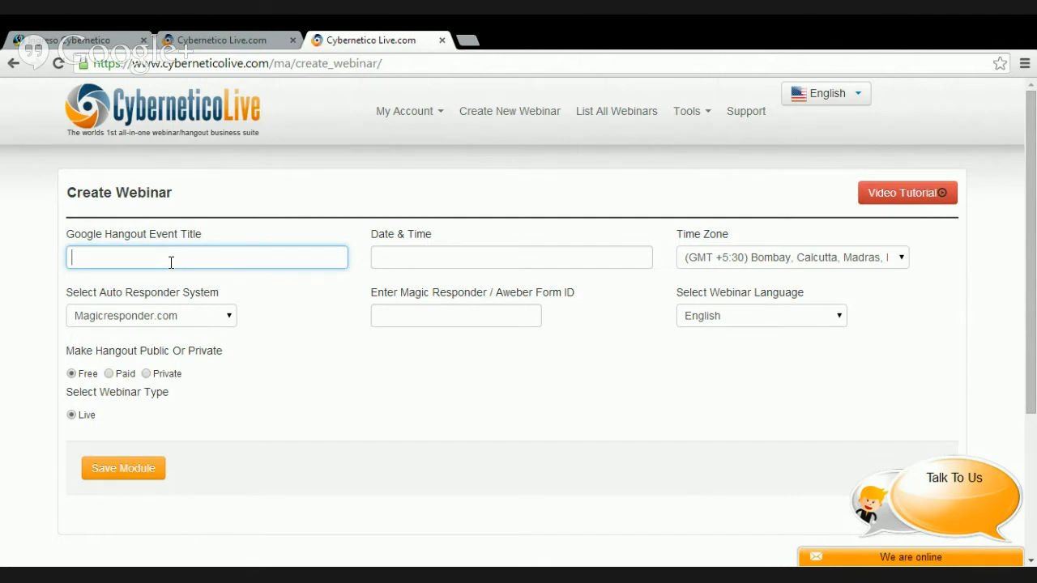
{"action": "type", "text": "FREE Online Neww"}
{"action": "key", "text": "BackSpace"}
{"action": "type", "text": "Hangout"}
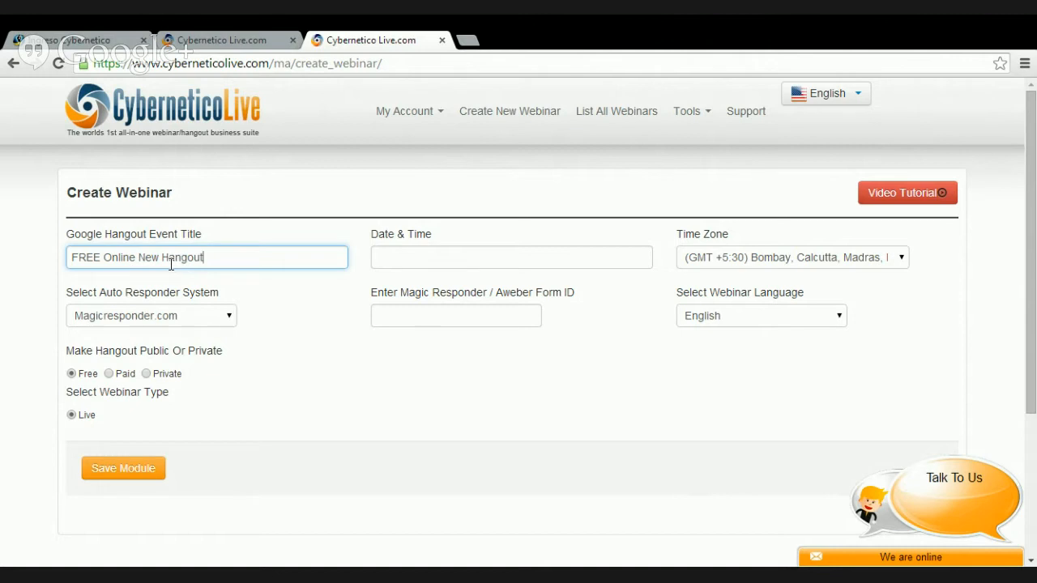
Schedule the webinar for 2014/08/28 at 19:00 in the (GMT -4:00) Atlantic Time (Canada) time zone
{"action": "left_click", "coordinate": [419, 264]}
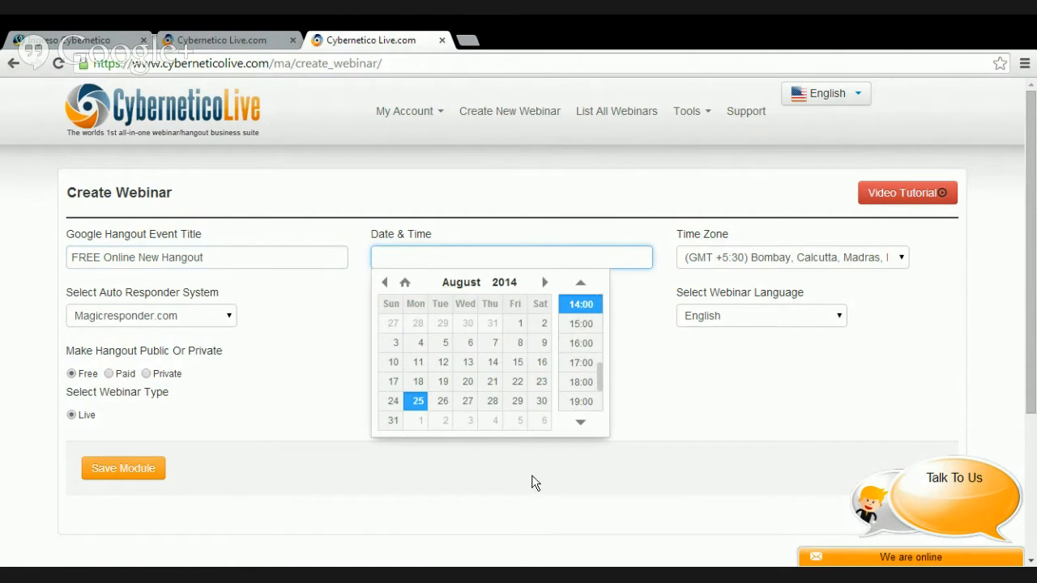
{"action": "left_click", "coordinate": [494, 405]}
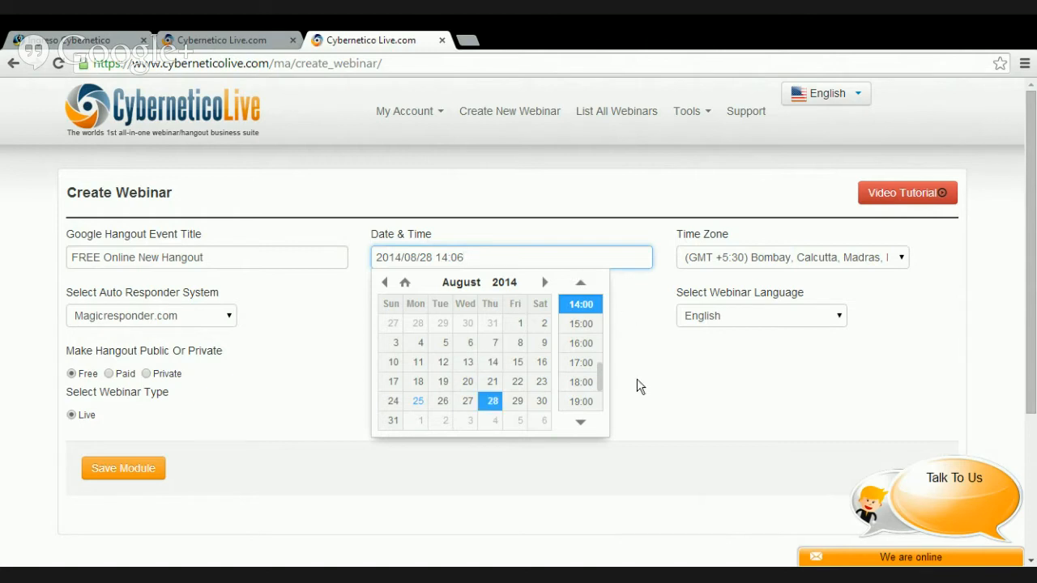
{"action": "left_click", "coordinate": [583, 402]}
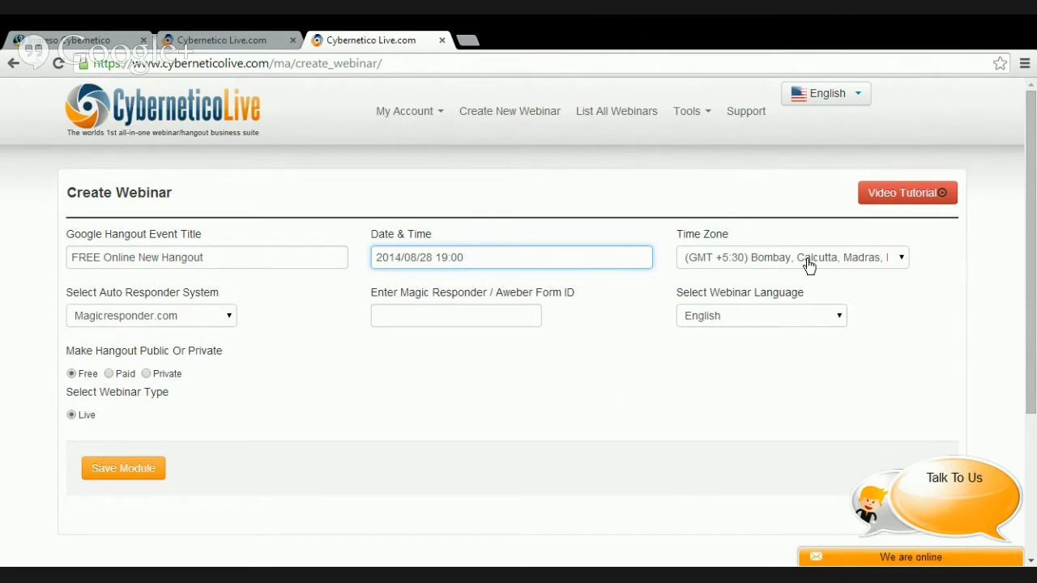
{"action": "left_click", "coordinate": [902, 259]}
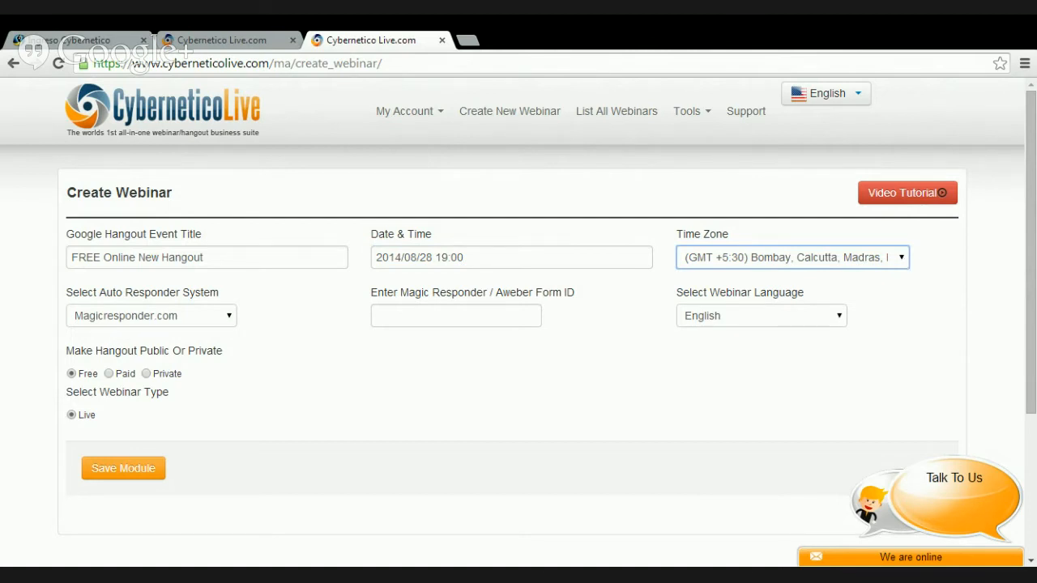
{"action": "left_click", "coordinate": [804, 359]}
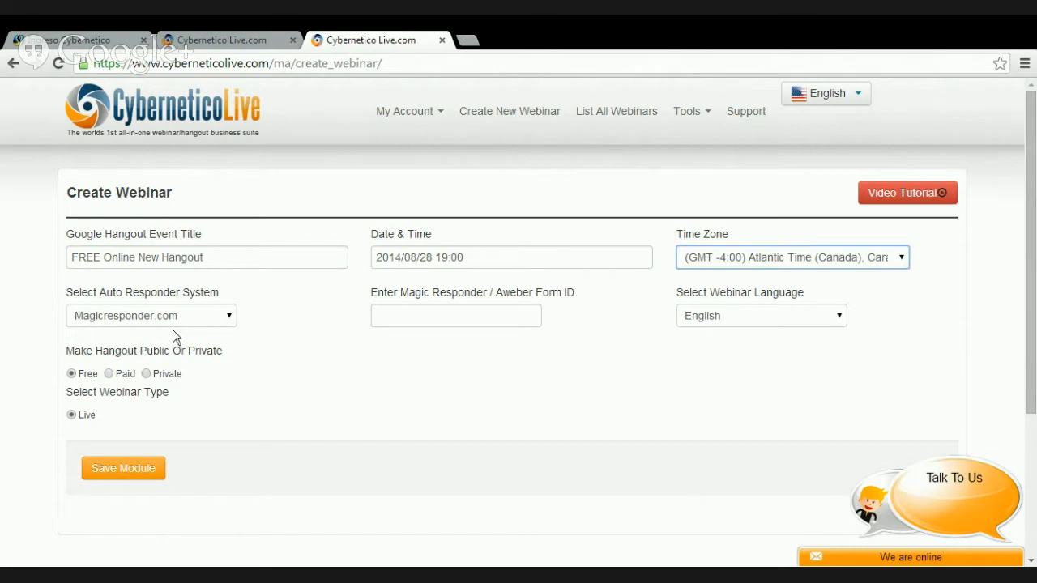
Review the auto responder, language and access options, keep Magicresponder.com, English and Free, and save the new webinar
{"action": "left_click", "coordinate": [232, 319]}
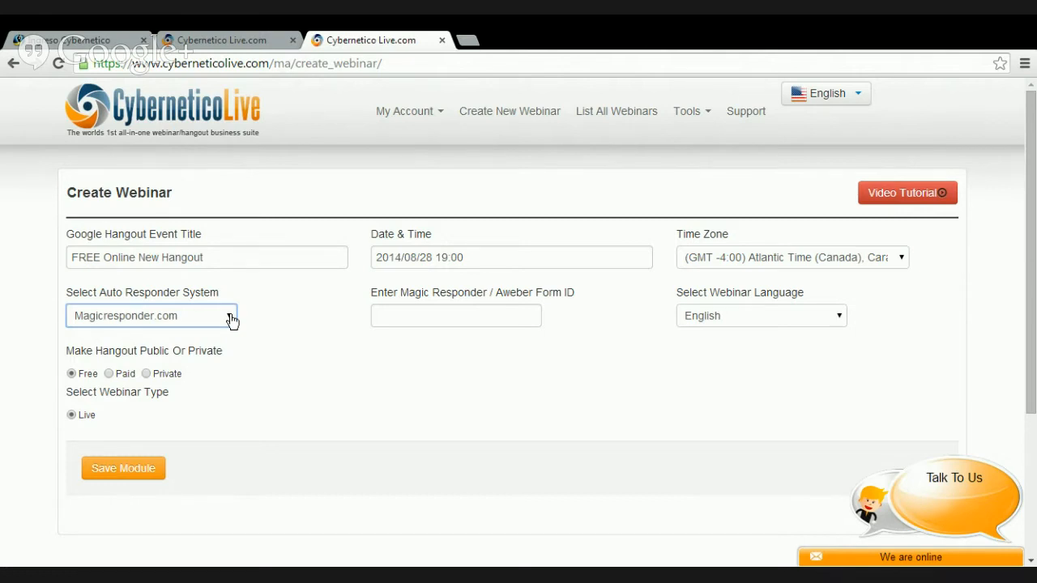
{"action": "left_click", "coordinate": [354, 369]}
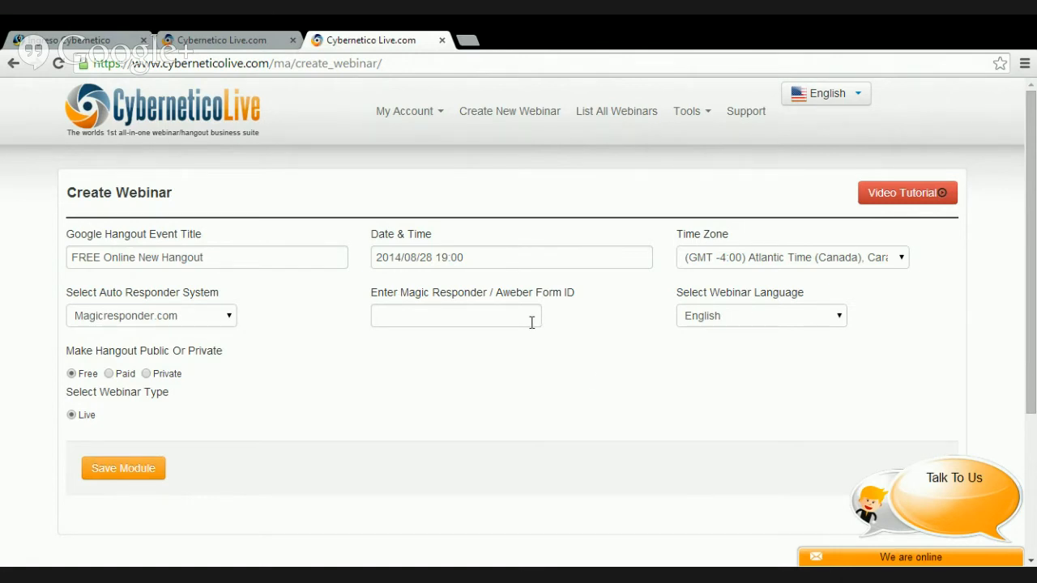
{"action": "left_click", "coordinate": [840, 320]}
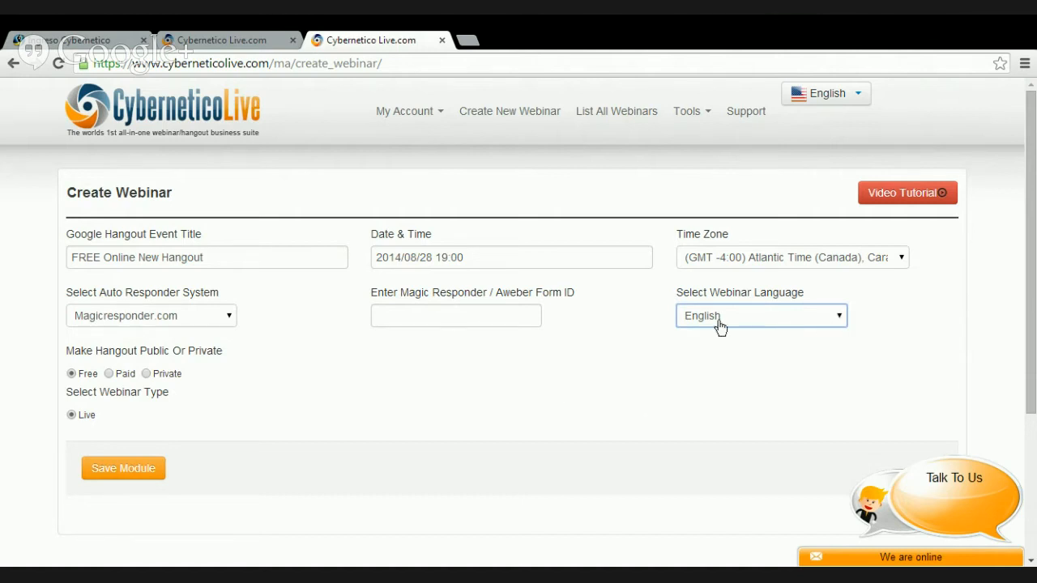
{"action": "left_click", "coordinate": [458, 361]}
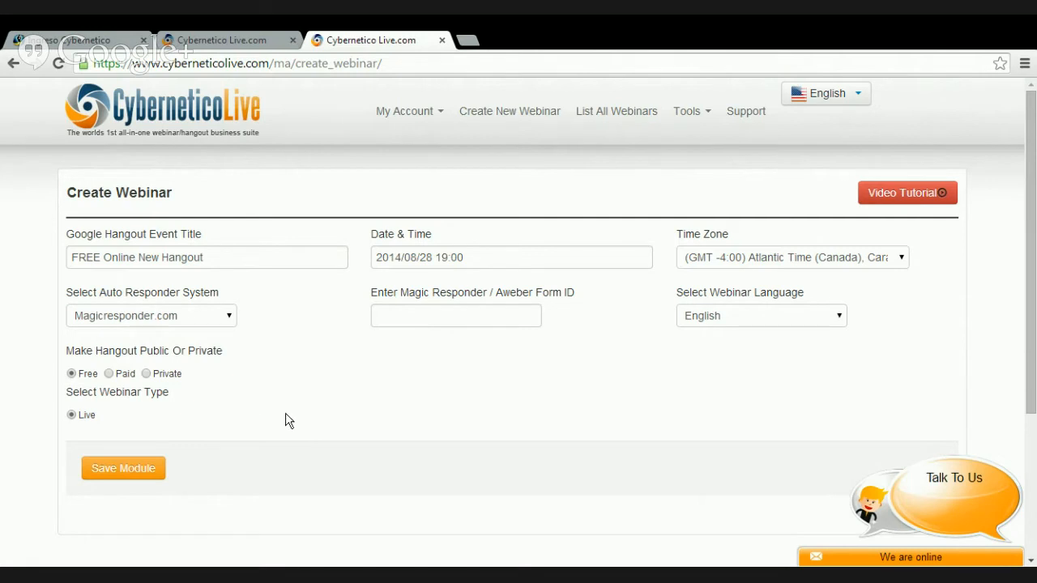
{"action": "left_click", "coordinate": [109, 374]}
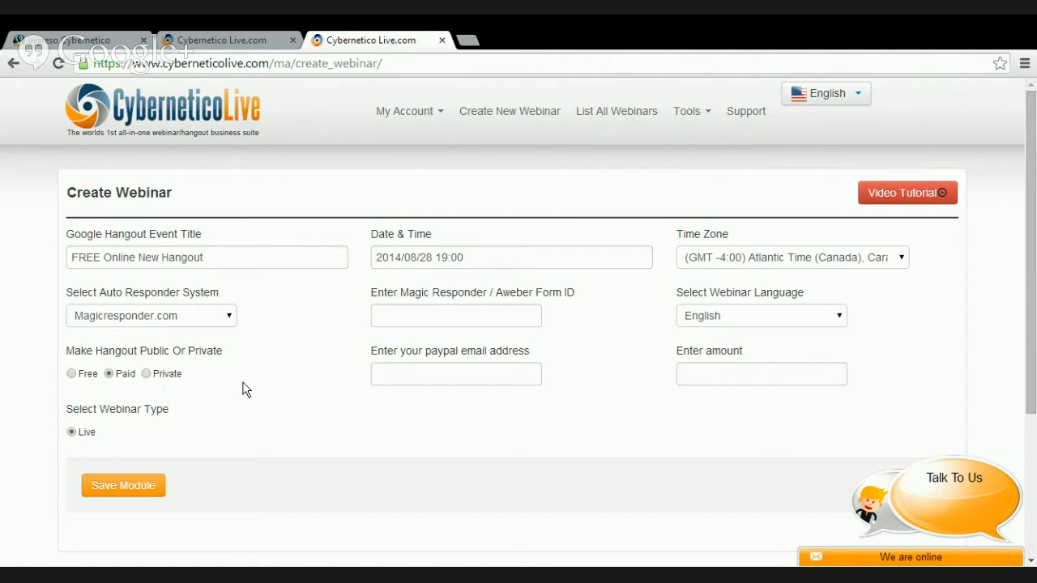
{"action": "left_click", "coordinate": [146, 374]}
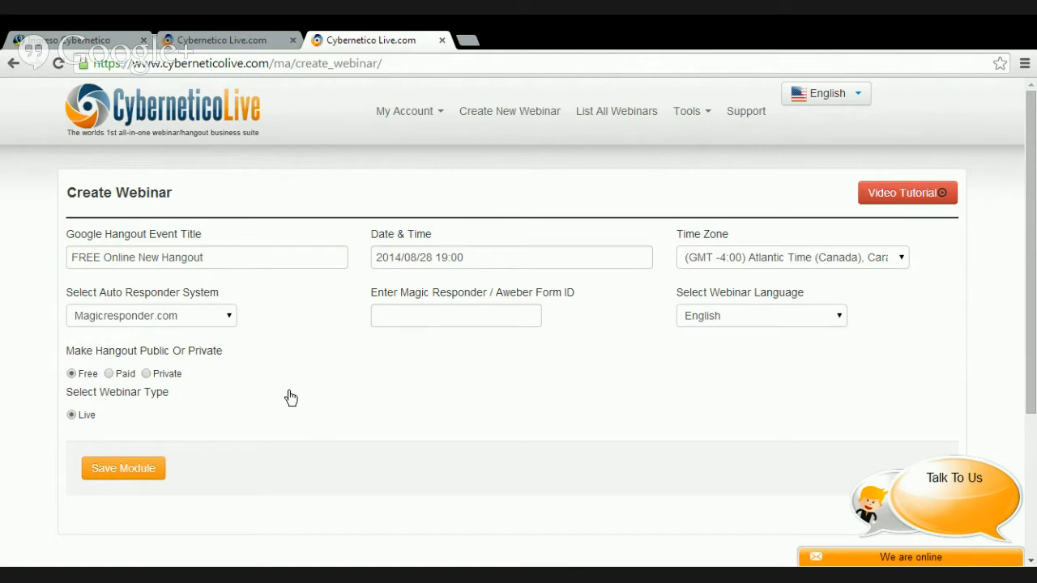
{"action": "left_click", "coordinate": [126, 470]}
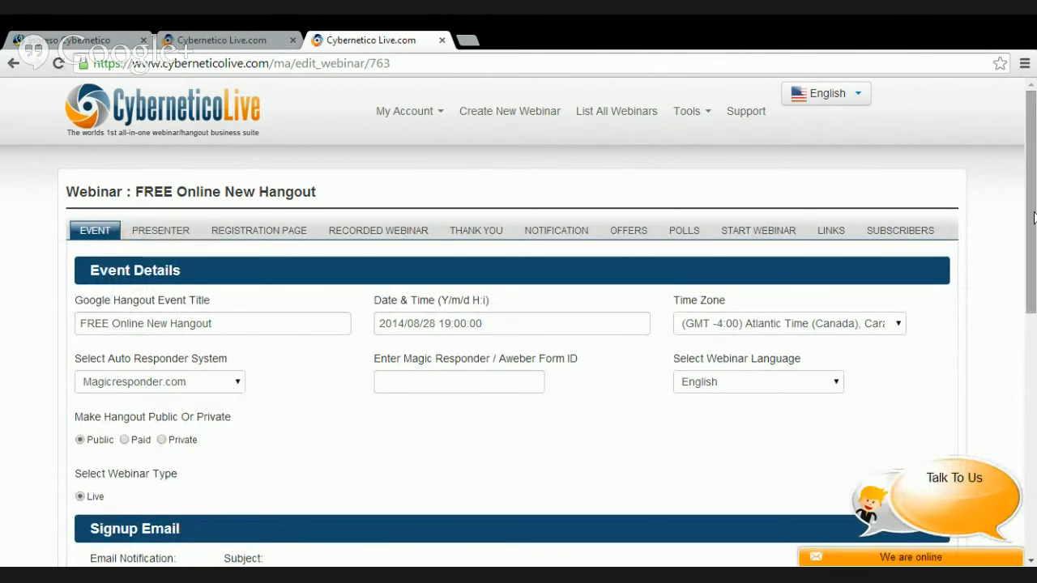
Add "EST" after {DATE} in the signup email message and save the event module
{"action": "left_click_drag", "start_coordinate": [1029, 118], "coordinate": [1029, 291]}
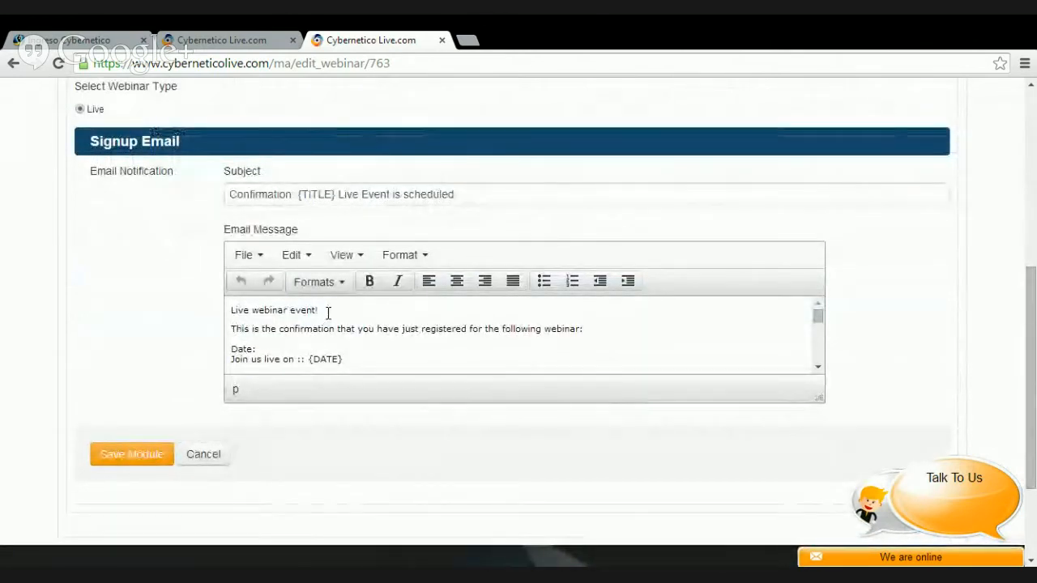
{"action": "left_click", "coordinate": [386, 361]}
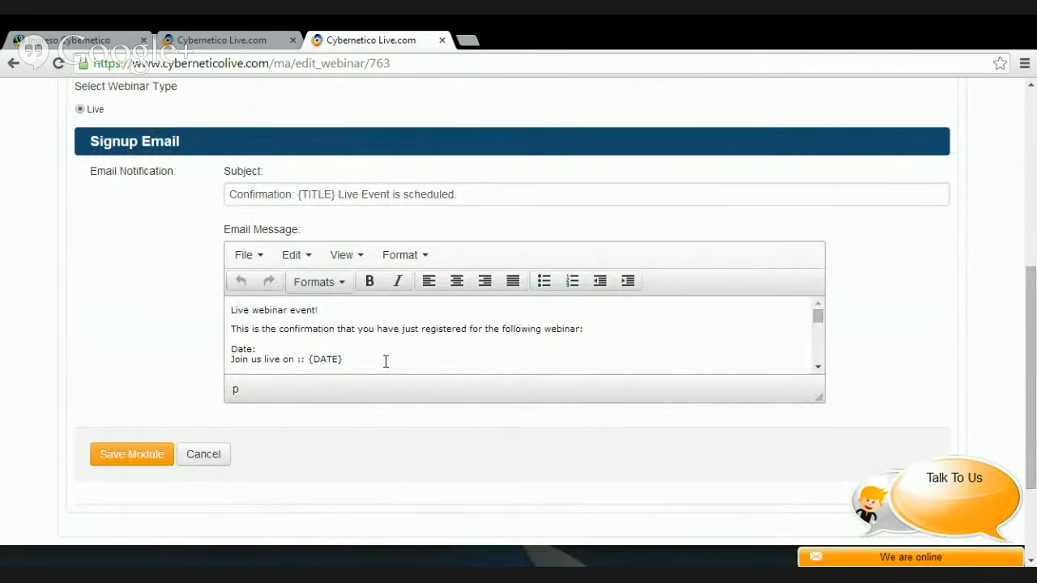
{"action": "type", "text": "EST"}
{"action": "left_click", "coordinate": [141, 460]}
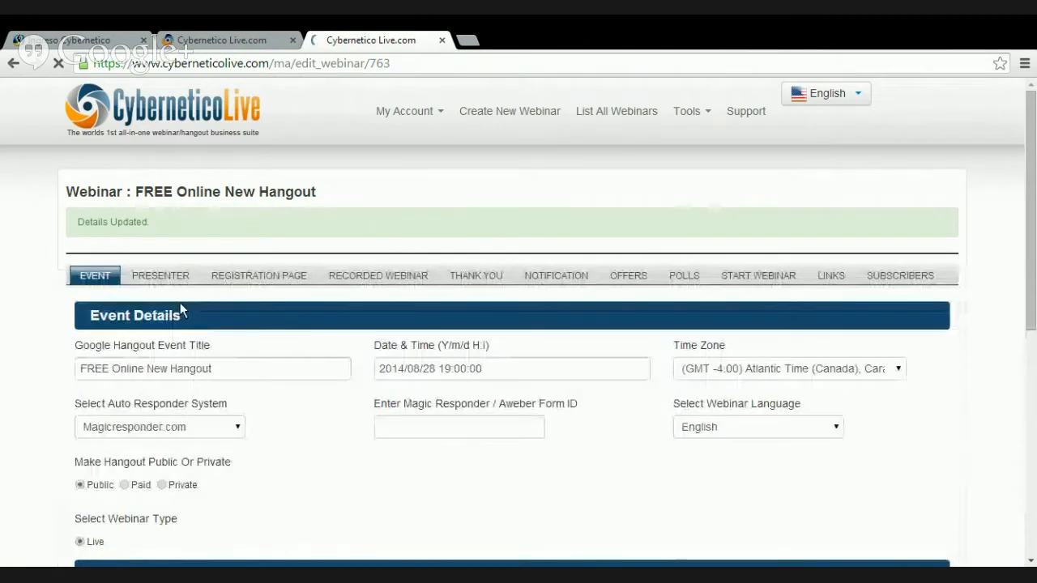
Add a presenter to the webinar and enter the presenter's full name
{"action": "left_click", "coordinate": [160, 280]}
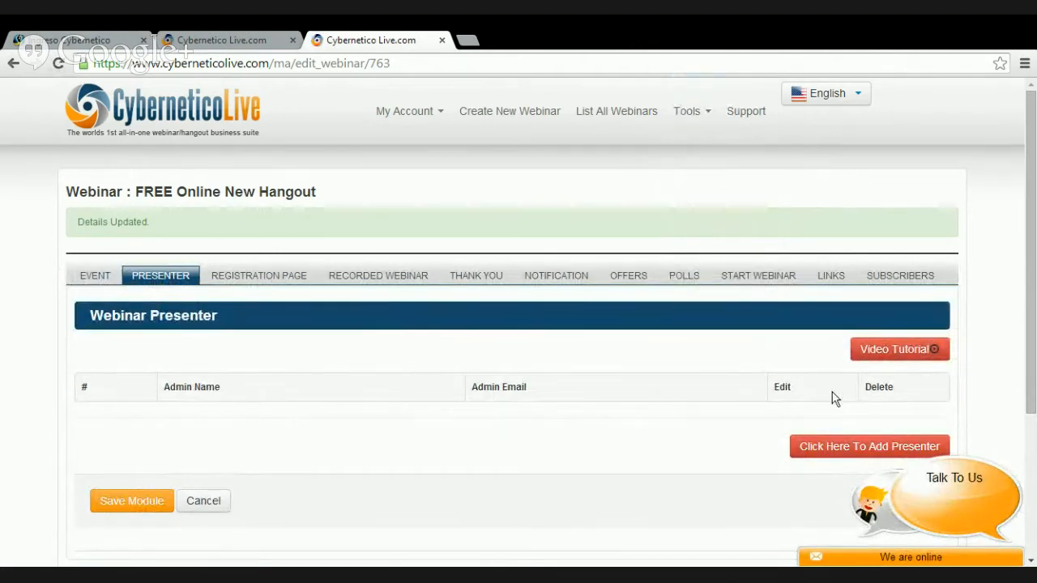
{"action": "left_click", "coordinate": [838, 452]}
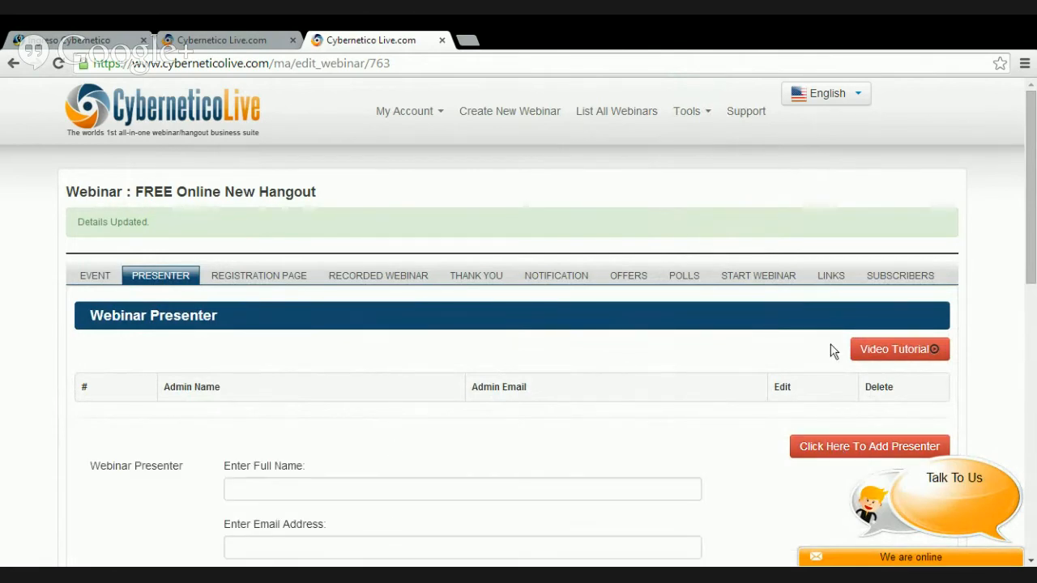
{"action": "left_click_drag", "start_coordinate": [1030, 110], "coordinate": [1030, 197]}
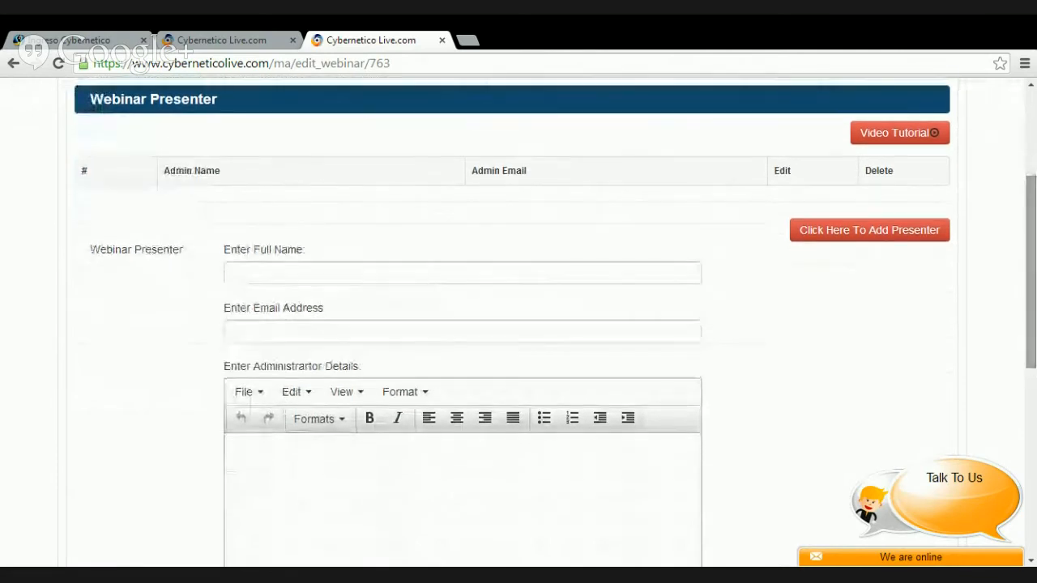
{"action": "left_click", "coordinate": [315, 276]}
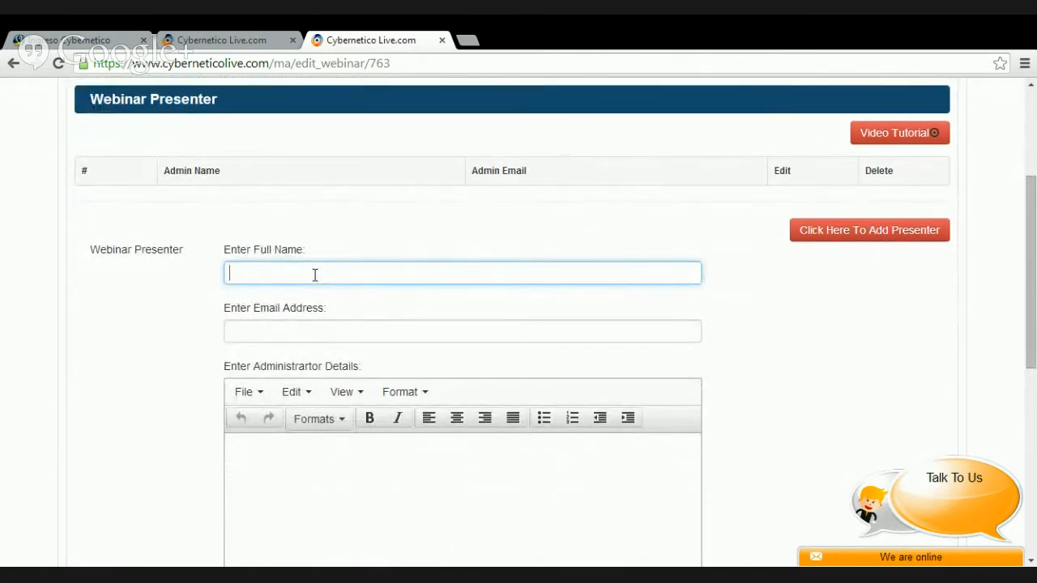
{"action": "type", "text": "Karen Sandmire"}
Enter "View my webinar on New Hangouts" as the administrator details, attach the presenter's picture and save the module
{"action": "left_click", "coordinate": [126, 456]}
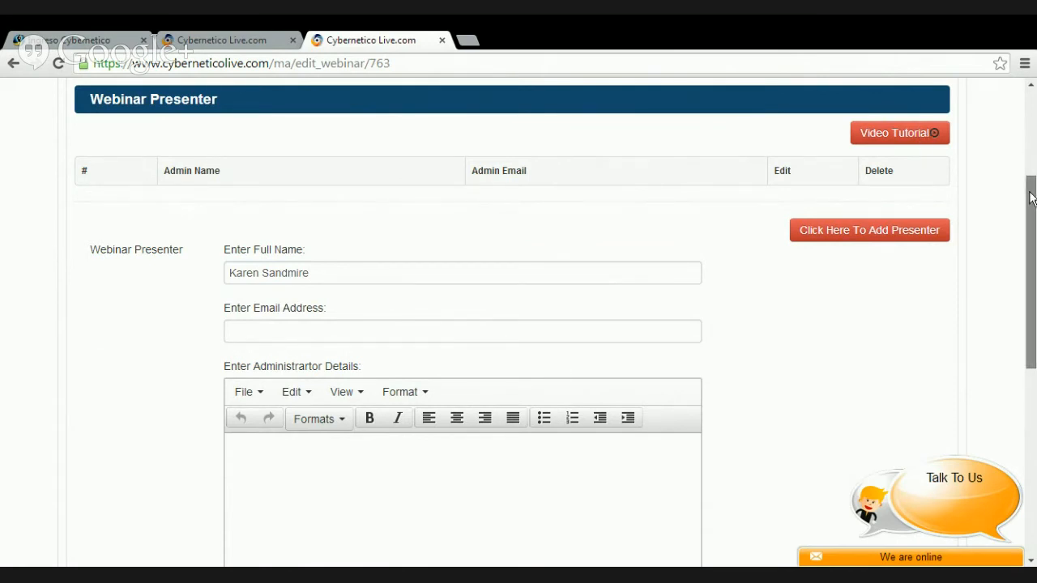
{"action": "left_click_drag", "start_coordinate": [1030, 198], "coordinate": [1030, 306]}
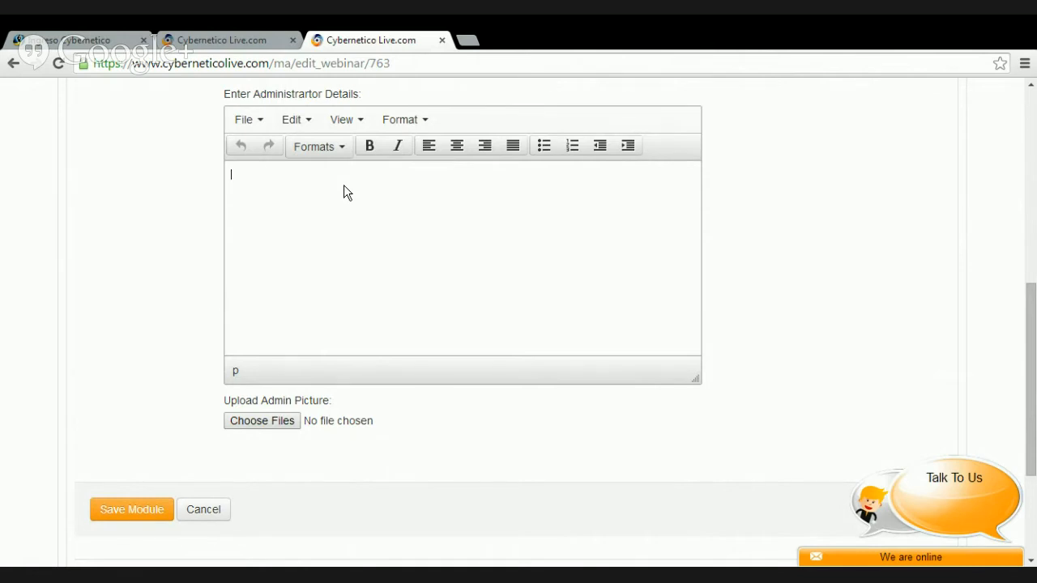
{"action": "type", "text": "View my webinaron New Hangouts"}
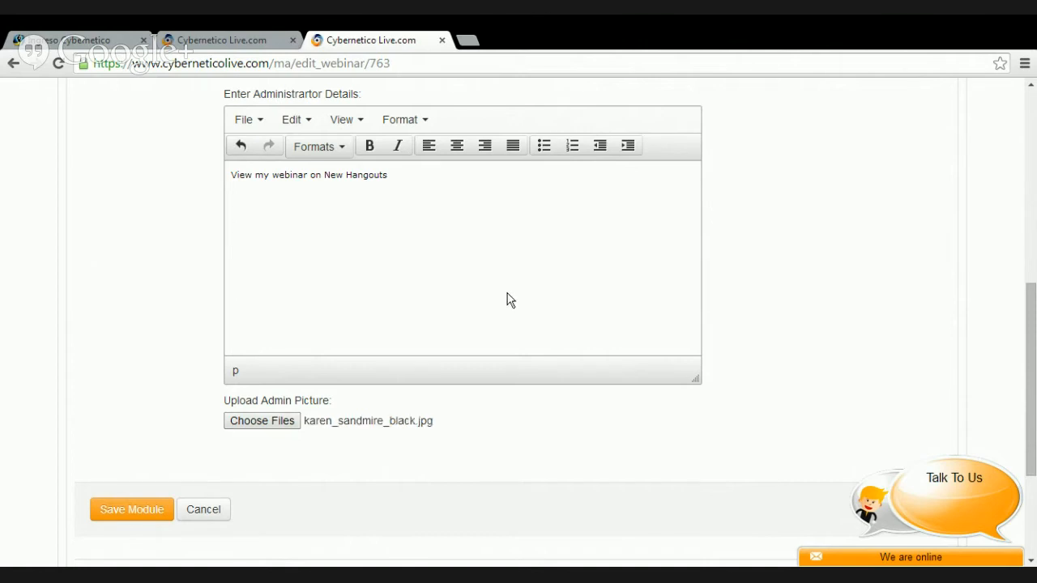
{"action": "left_click", "coordinate": [134, 510]}
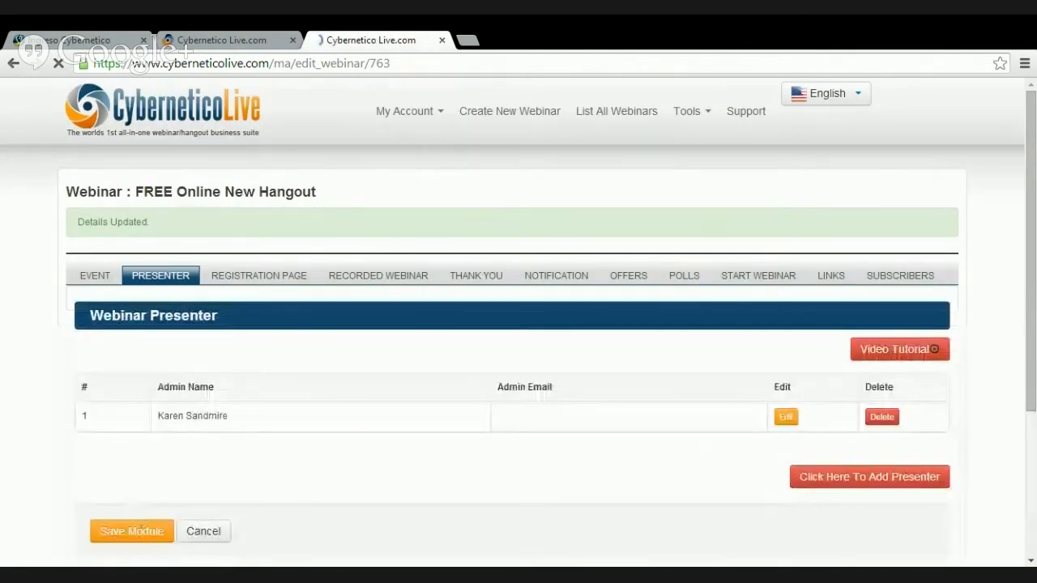
Choose the second design in the second row as the registration page design
{"action": "left_click_drag", "start_coordinate": [1032, 109], "coordinate": [1023, 148]}
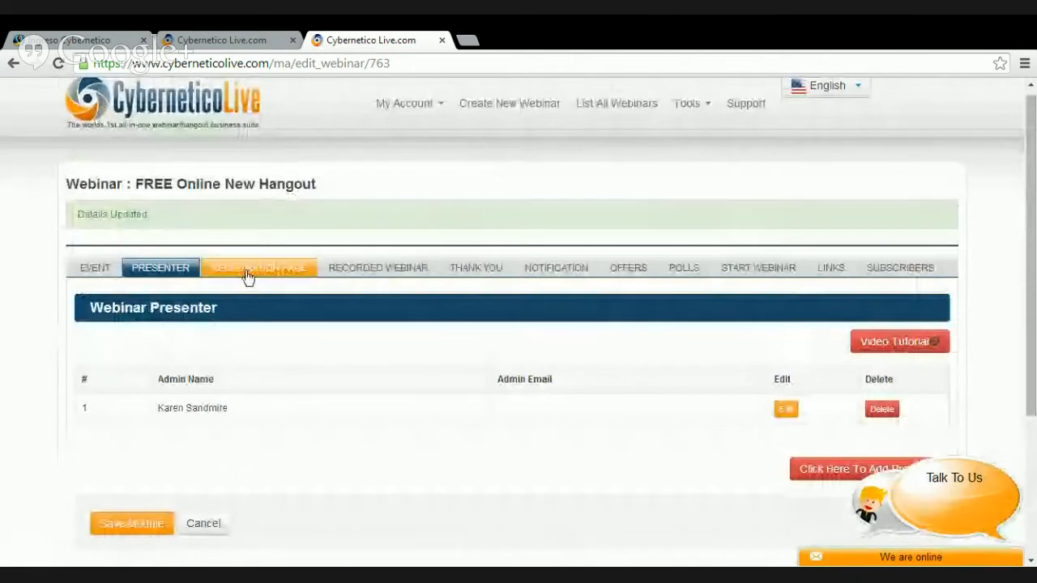
{"action": "left_click", "coordinate": [247, 272]}
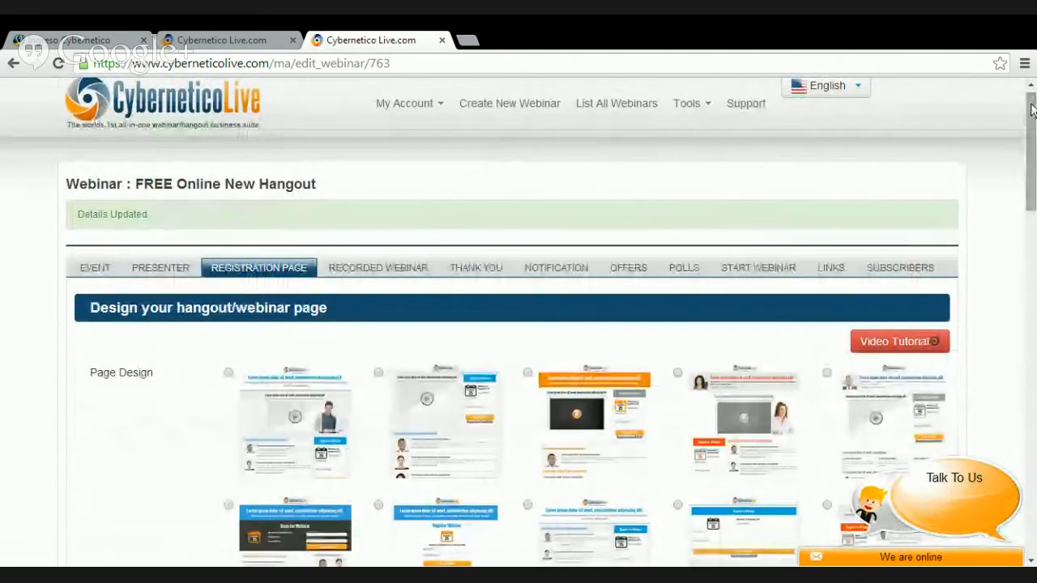
{"action": "scroll", "coordinate": [519, 324], "scroll_direction": "down", "scroll_amount": 2}
{"action": "scroll", "coordinate": [518, 324], "scroll_direction": "down", "scroll_amount": 1}
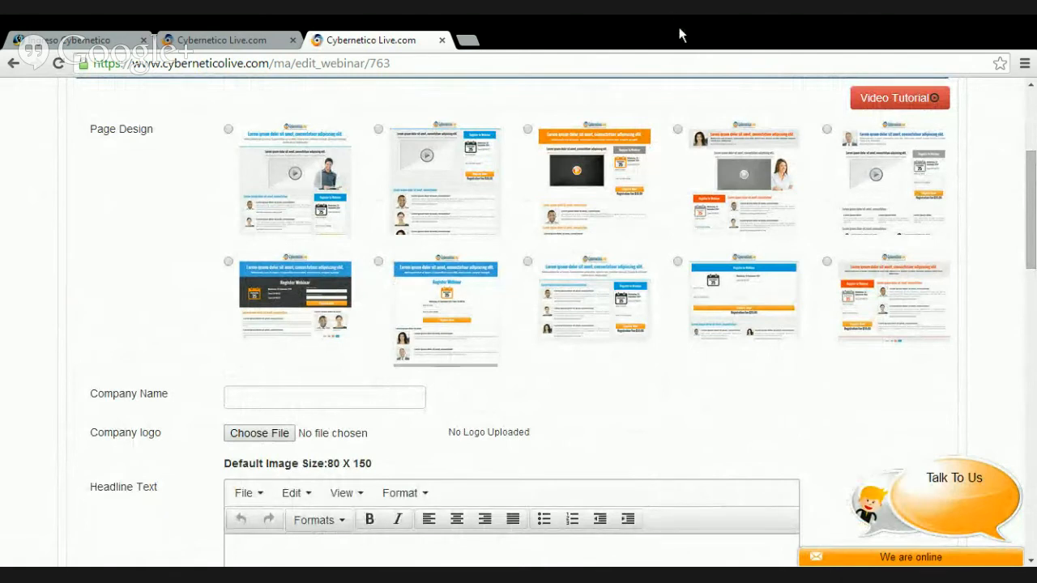
{"action": "left_click", "coordinate": [379, 262]}
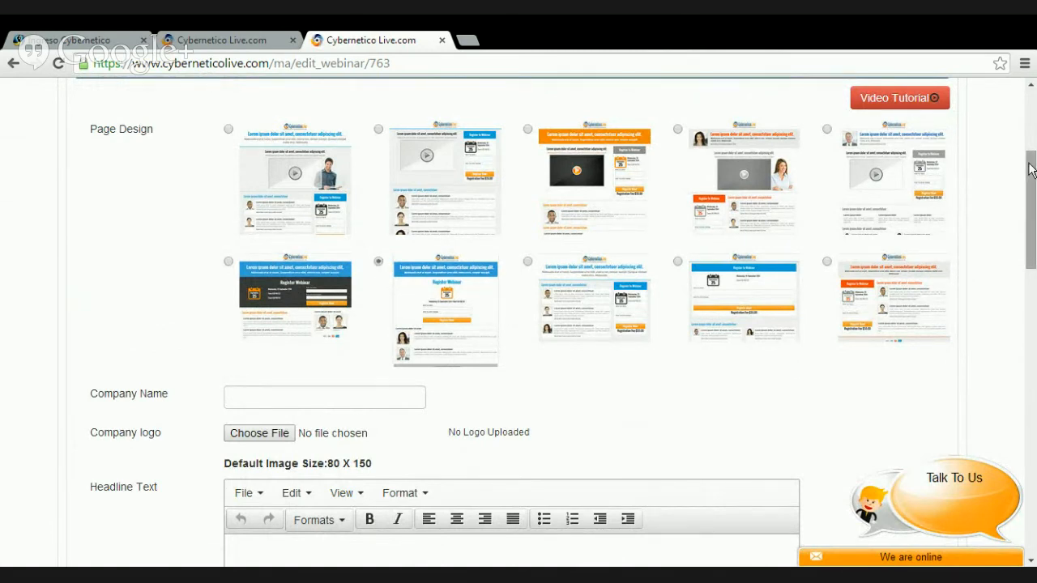
Enter the company name for the registration page and attach logo_webinars.jpg as the company logo
{"action": "left_click_drag", "start_coordinate": [1031, 169], "coordinate": [1030, 208]}
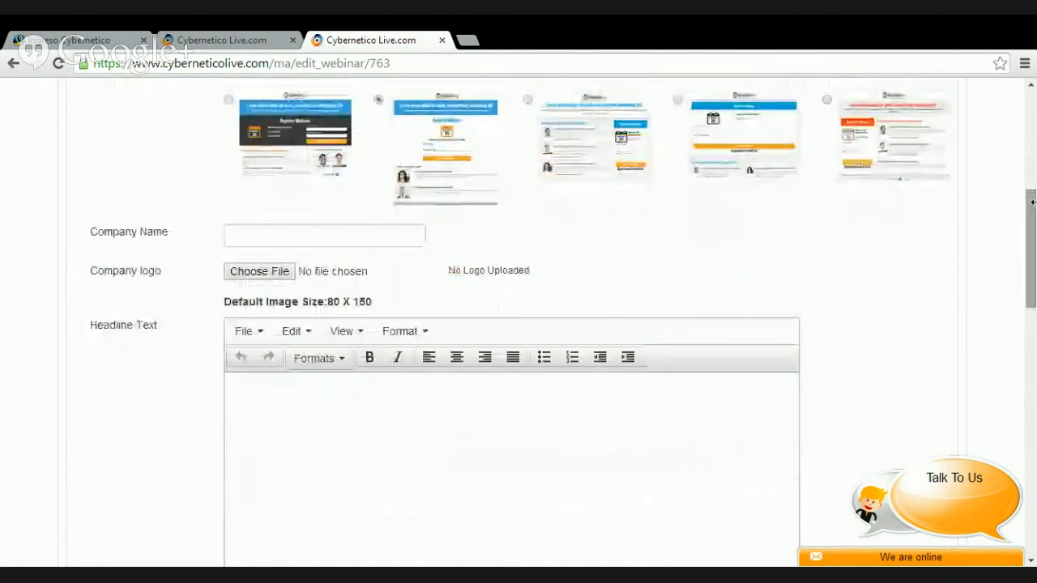
{"action": "left_click", "coordinate": [362, 239]}
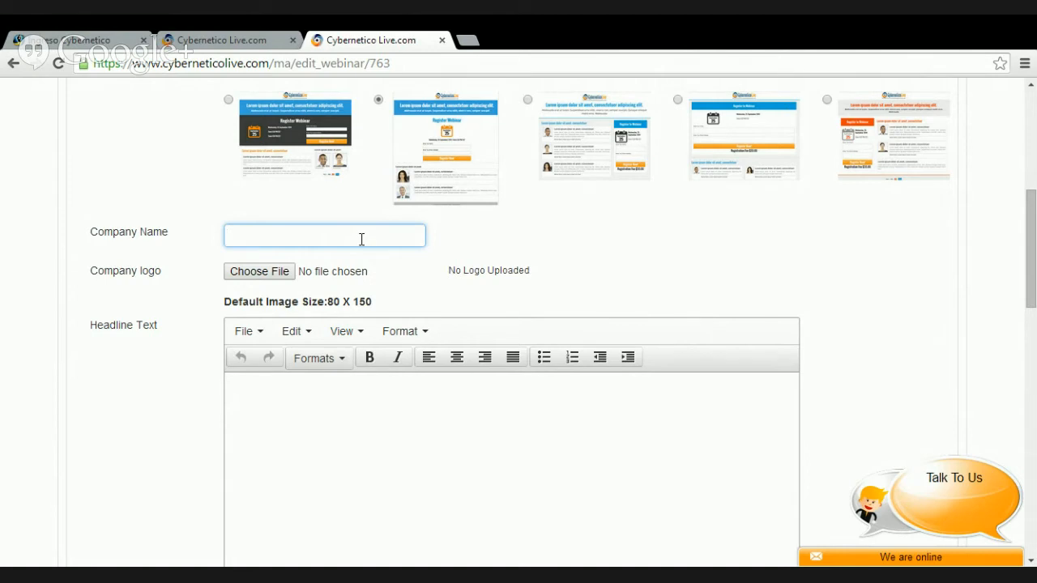
{"action": "type", "text": "Karen Sandmire Marketing Consultant"}
{"action": "left_click", "coordinate": [364, 263]}
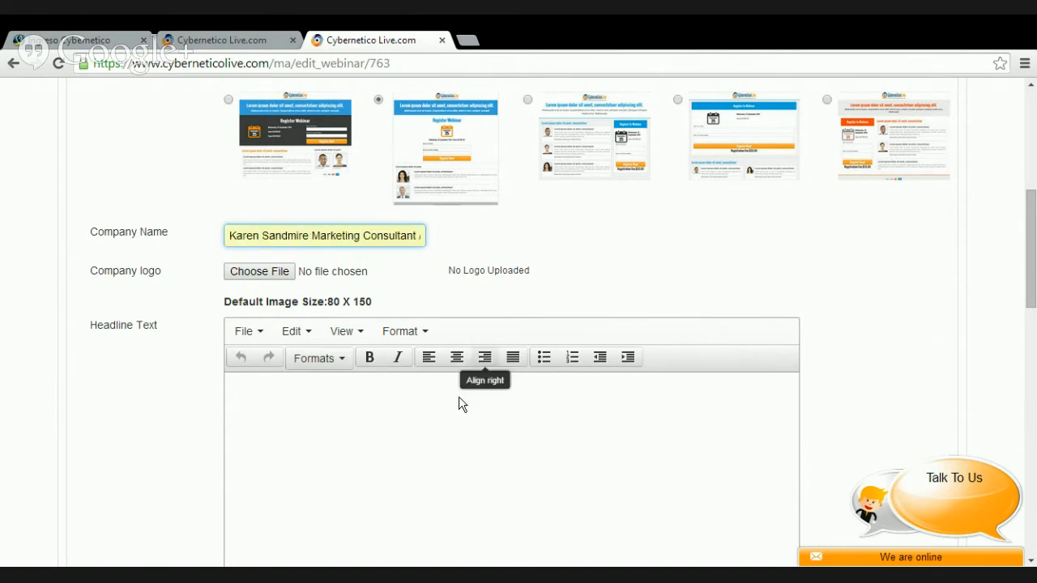
{"action": "left_click", "coordinate": [268, 275]}
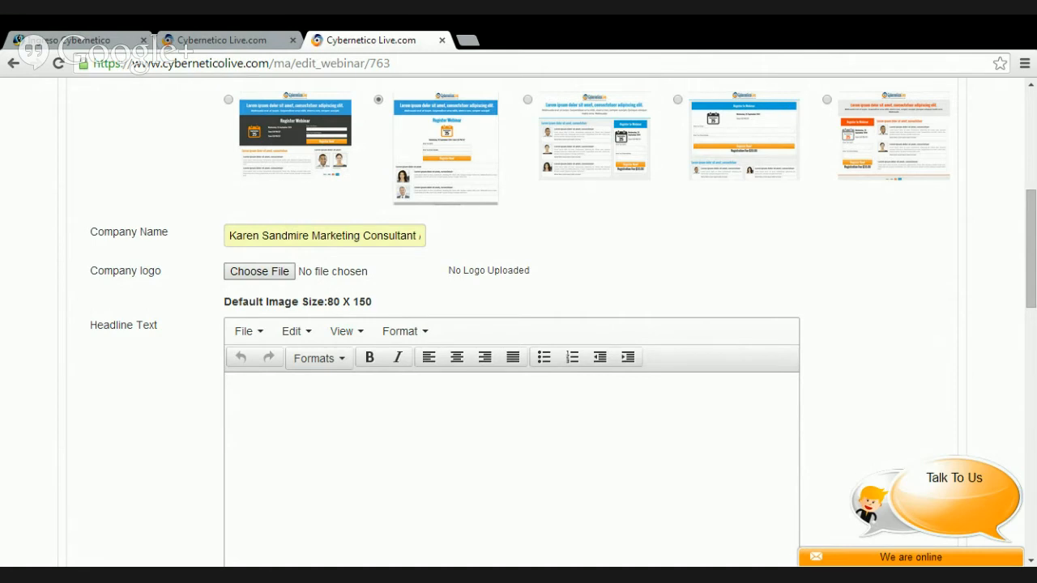
{"action": "double_click", "coordinate": [446, 290]}
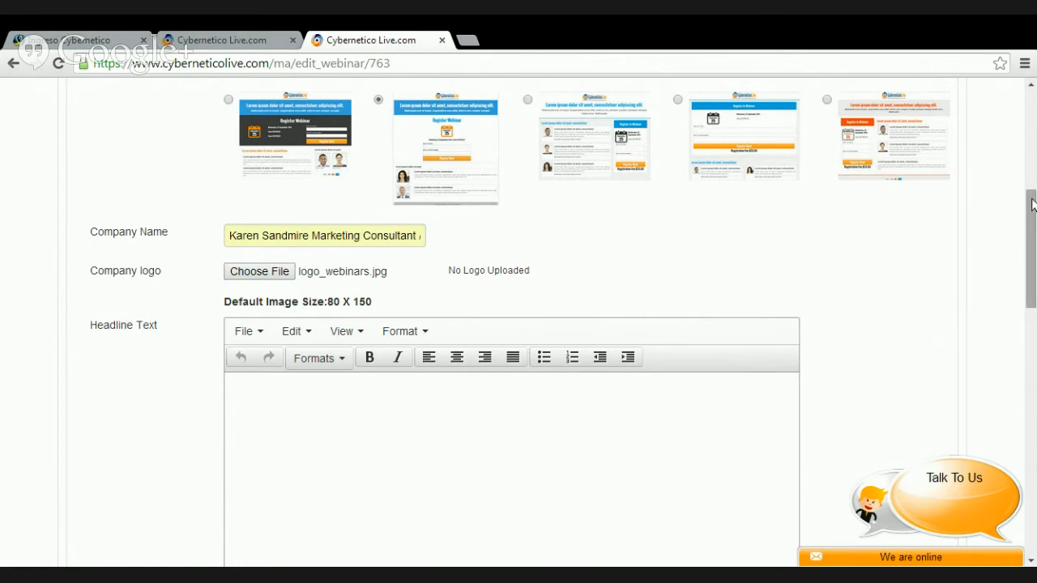
Write "View my webinar / hangout on New Platform" as the registration page's headline text
{"action": "left_click_drag", "start_coordinate": [1034, 204], "coordinate": [1034, 271]}
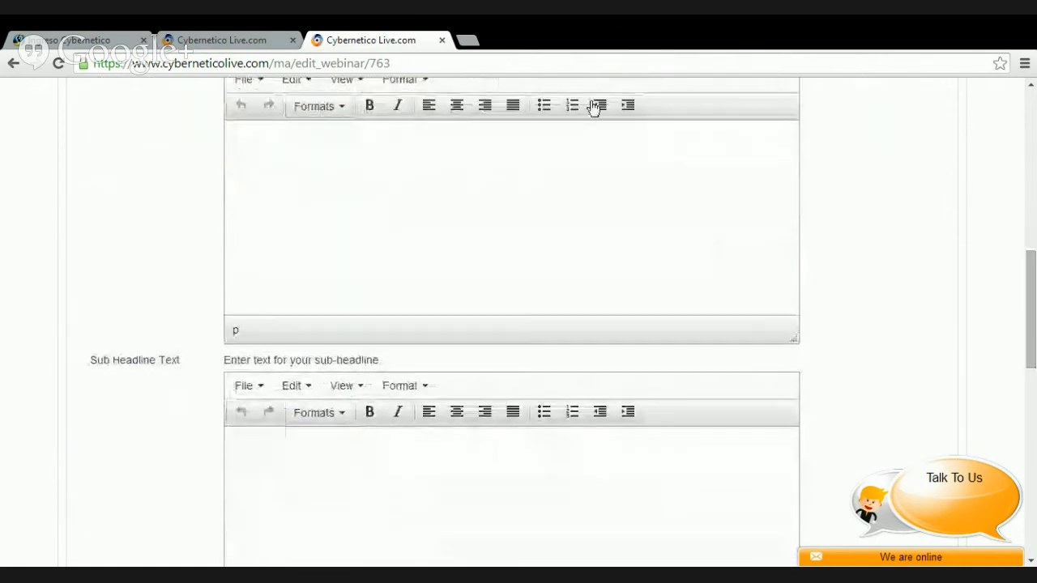
{"action": "left_click", "coordinate": [477, 151]}
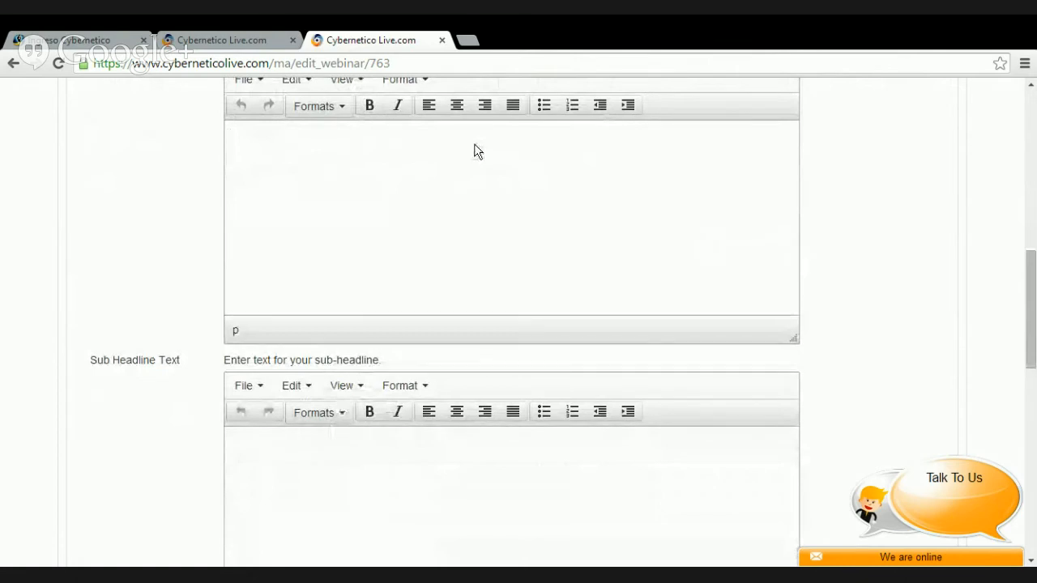
{"action": "type", "text": "Vi"}
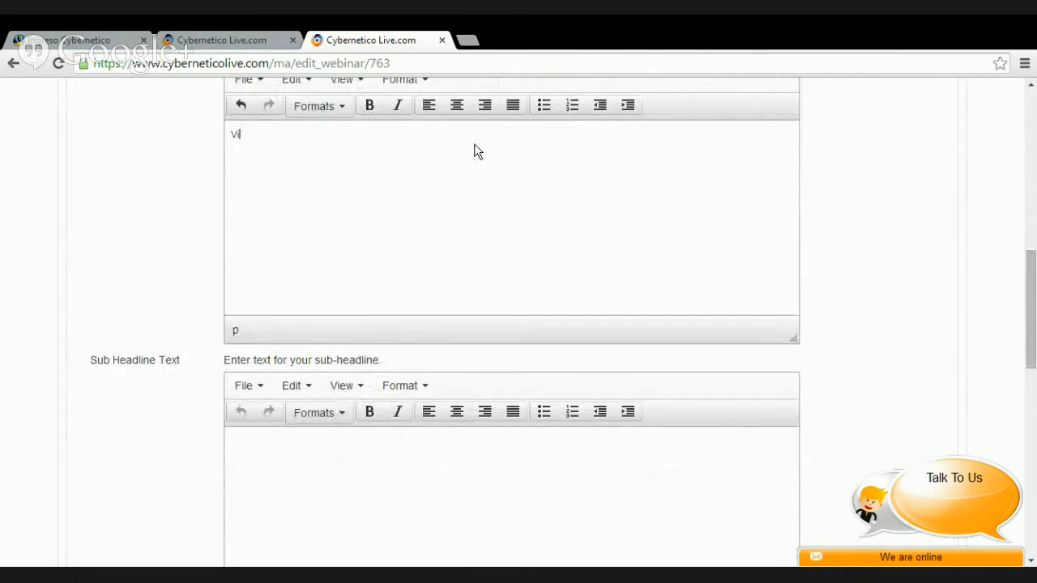
{"action": "type", "text": "ew my webinar / hangout on New"}
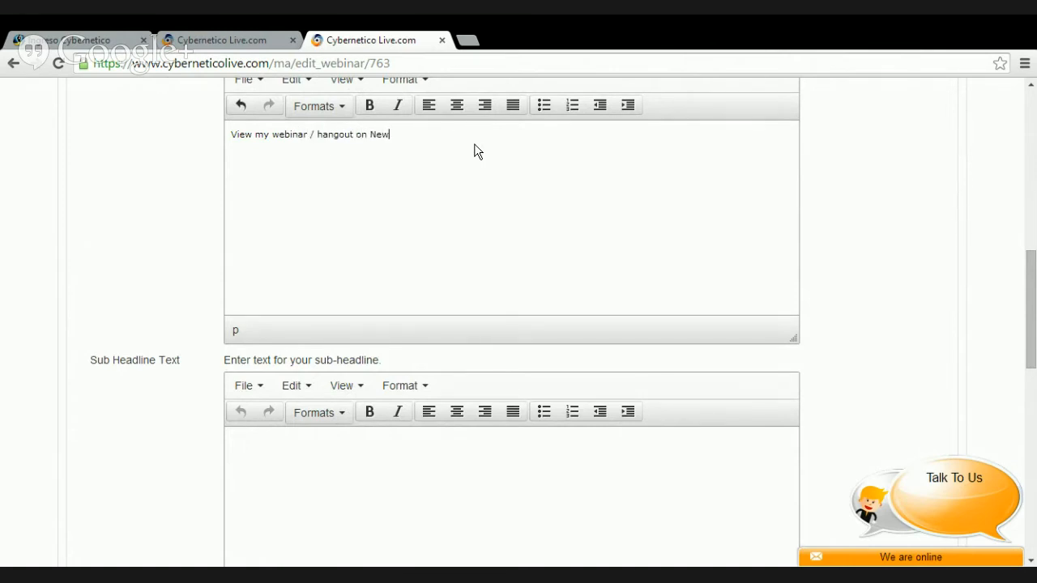
{"action": "type", "text": " Platform"}
Write "7:00PM EST Thursday, August 28, 1024" as the registration page's sub-headline text
{"action": "left_click", "coordinate": [347, 470]}
{"action": "type", "text": "as"}
{"action": "key", "text": "BackSpace"}
{"action": "key", "text": "BackSpace"}
{"action": "type", "text": "7:00PM EST"}
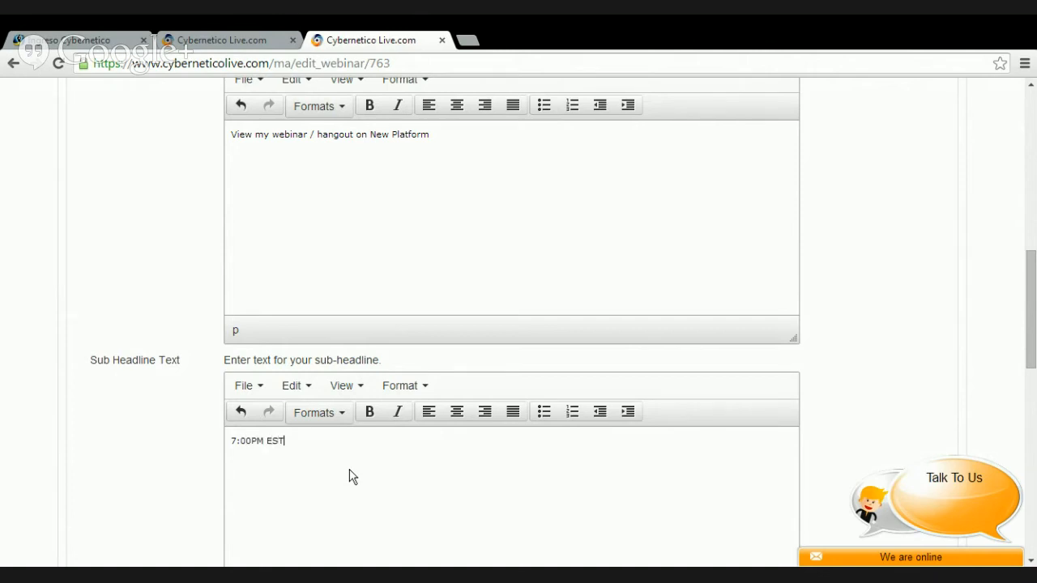
{"action": "type", "text": " Thursday, August 28, 1024"}
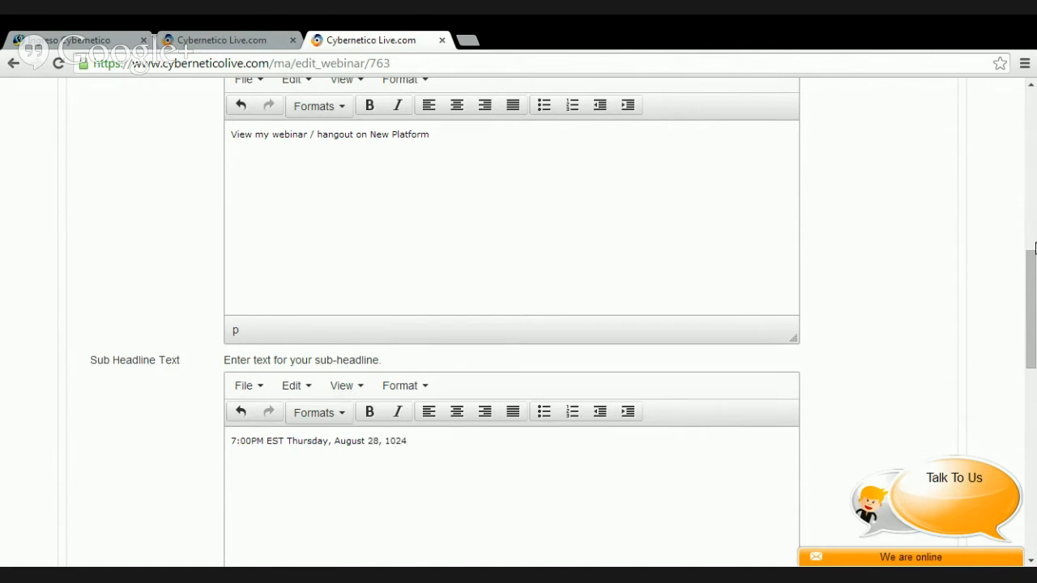
Write the footer text "Plan to take notes." with a second line "Contact me" followed by the presenter's Facebook profile address
{"action": "scroll", "coordinate": [1034, 247], "scroll_direction": "down", "scroll_amount": 3}
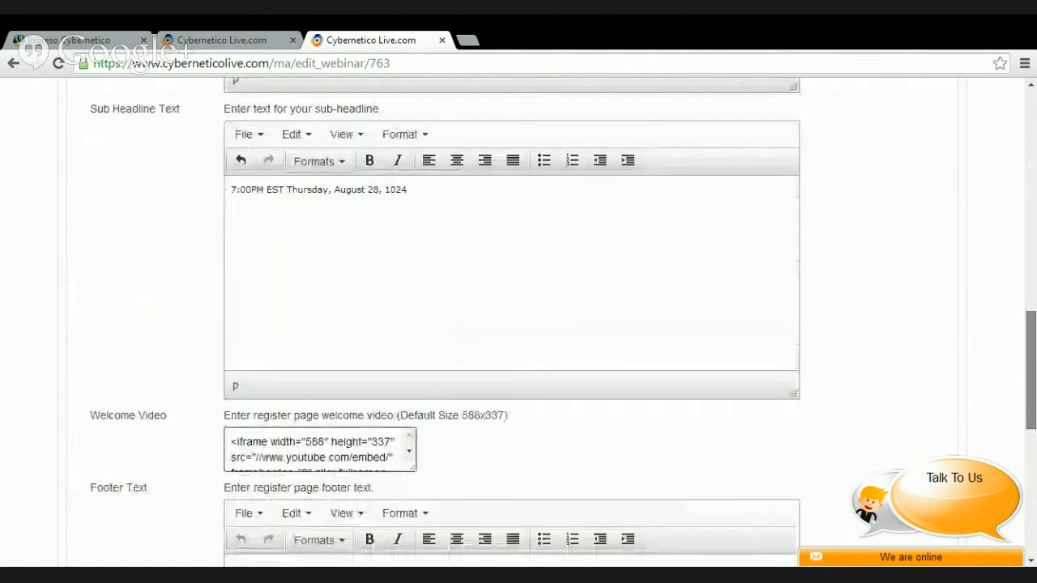
{"action": "scroll", "coordinate": [519, 324], "scroll_direction": "down", "scroll_amount": 2}
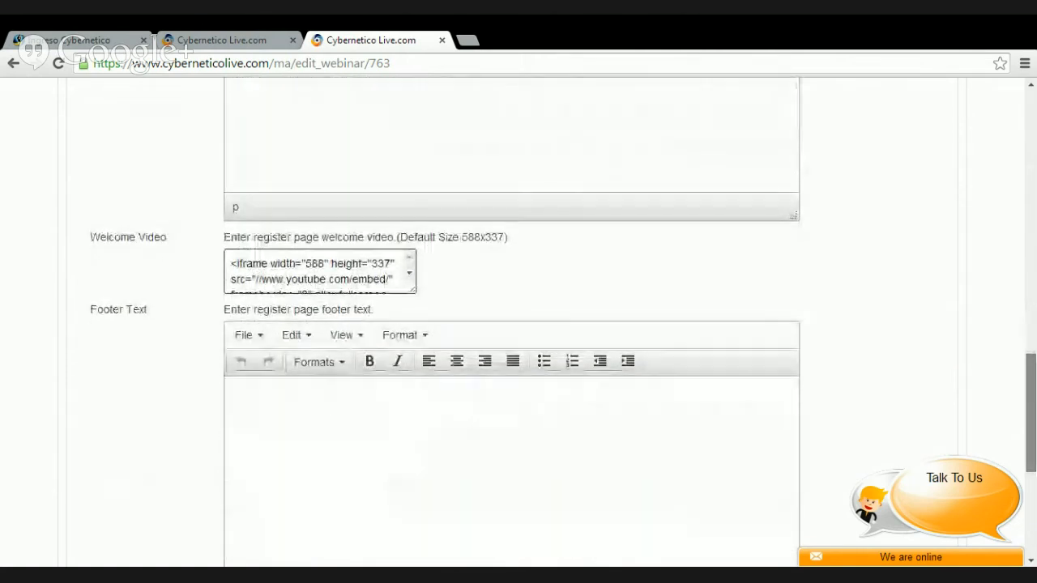
{"action": "left_click", "coordinate": [410, 275]}
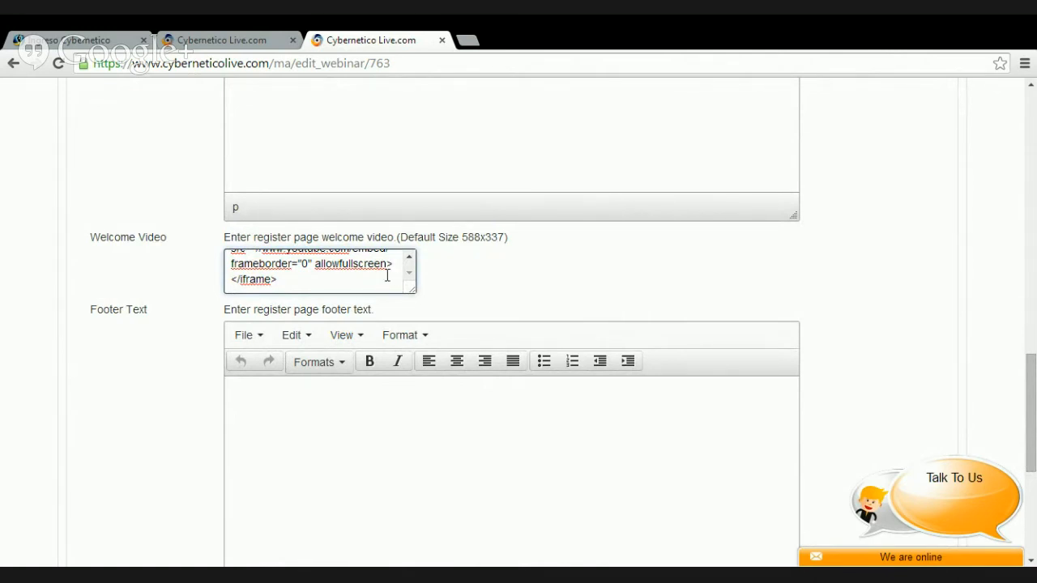
{"action": "left_click", "coordinate": [410, 260]}
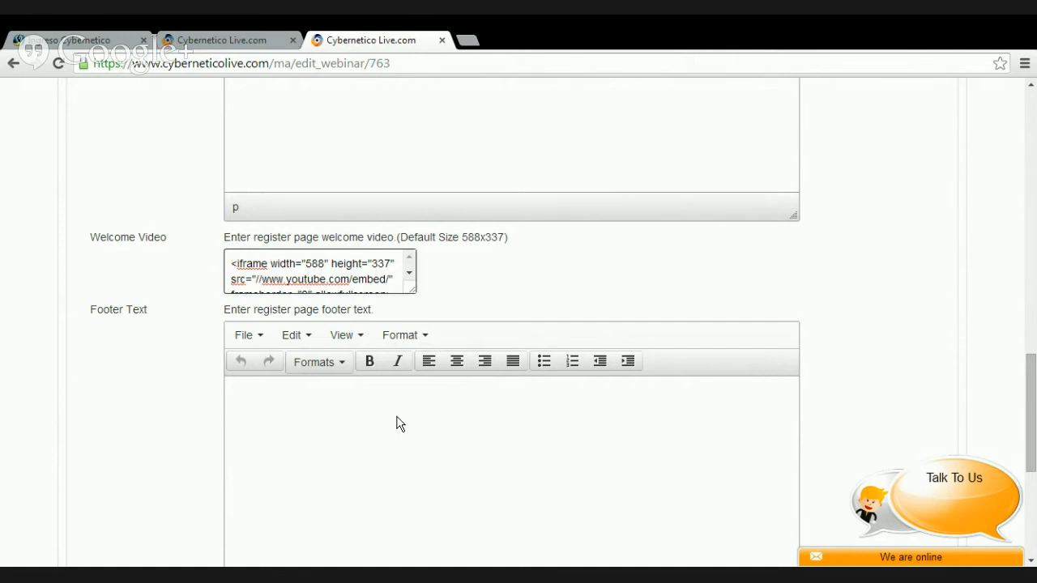
{"action": "type", "text": "Plan to take notes."}
{"action": "key", "text": "Return"}
{"action": "type", "text": "Contact"}
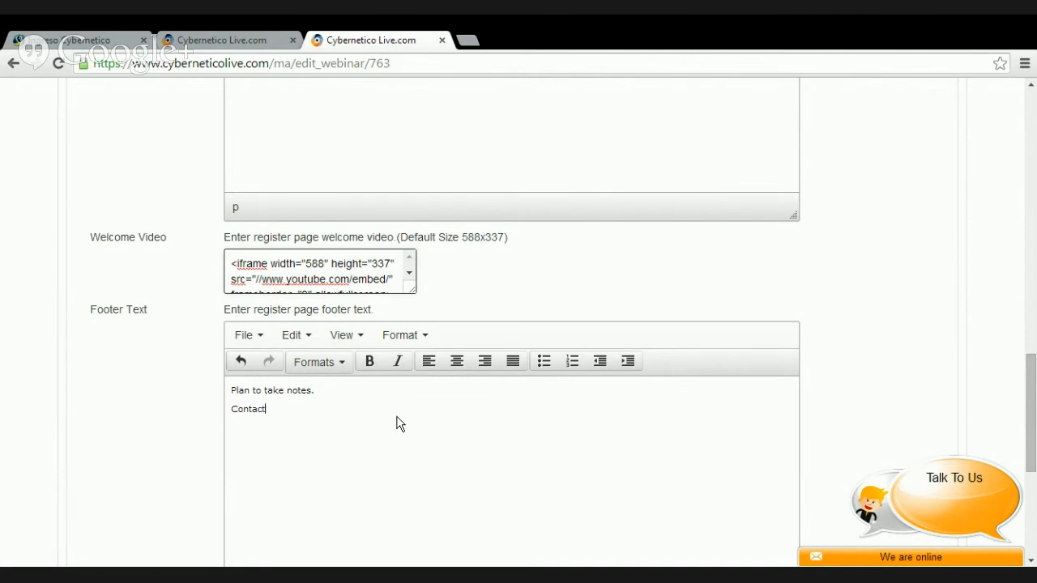
{"action": "type", "text": " me facebook.com/ka"}
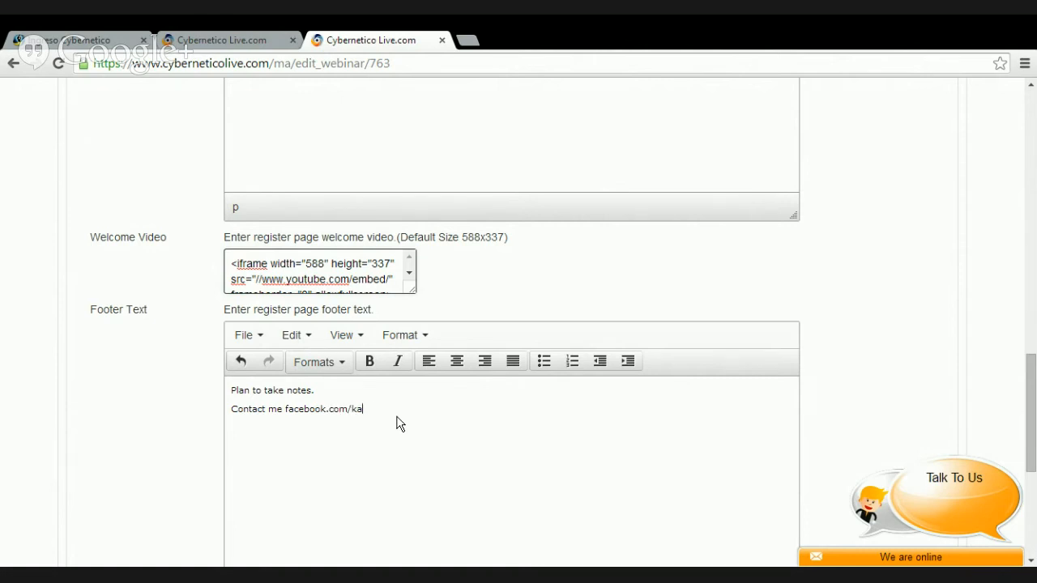
{"action": "type", "text": "ren.sandmire.3"}
Insert a colon after "Contact me" in the footer text and save the registration page module
{"action": "left_click_drag", "start_coordinate": [1031, 370], "coordinate": [1033, 392]}
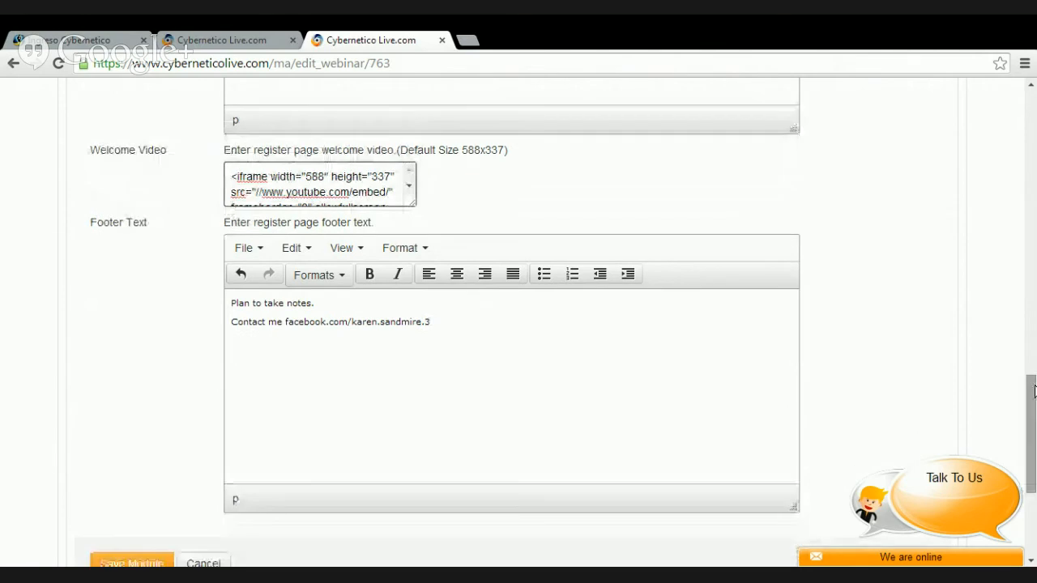
{"action": "left_click", "coordinate": [281, 321]}
{"action": "type", "text": ":"}
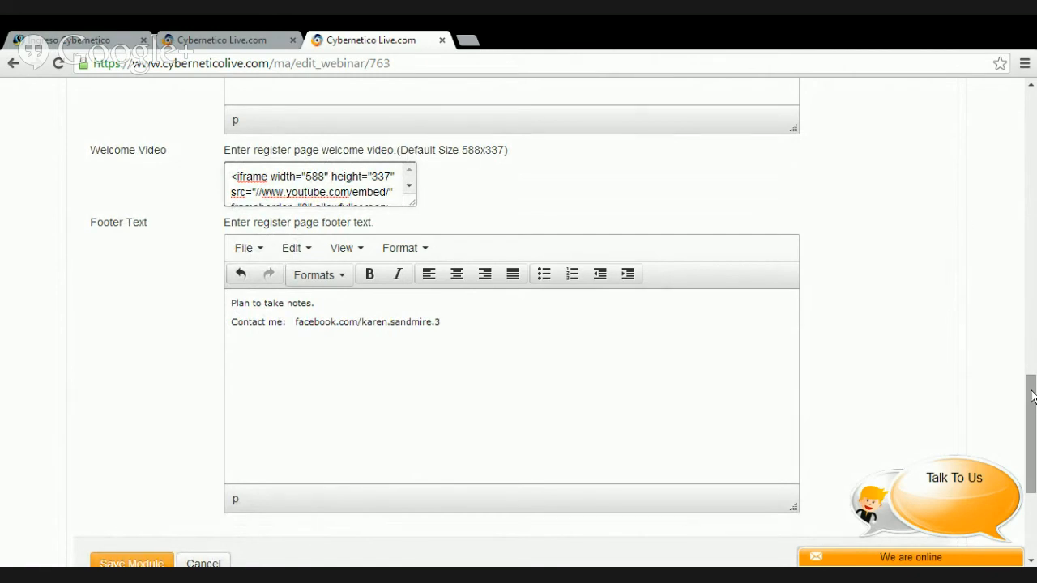
{"action": "left_click_drag", "start_coordinate": [1032, 395], "coordinate": [1032, 460]}
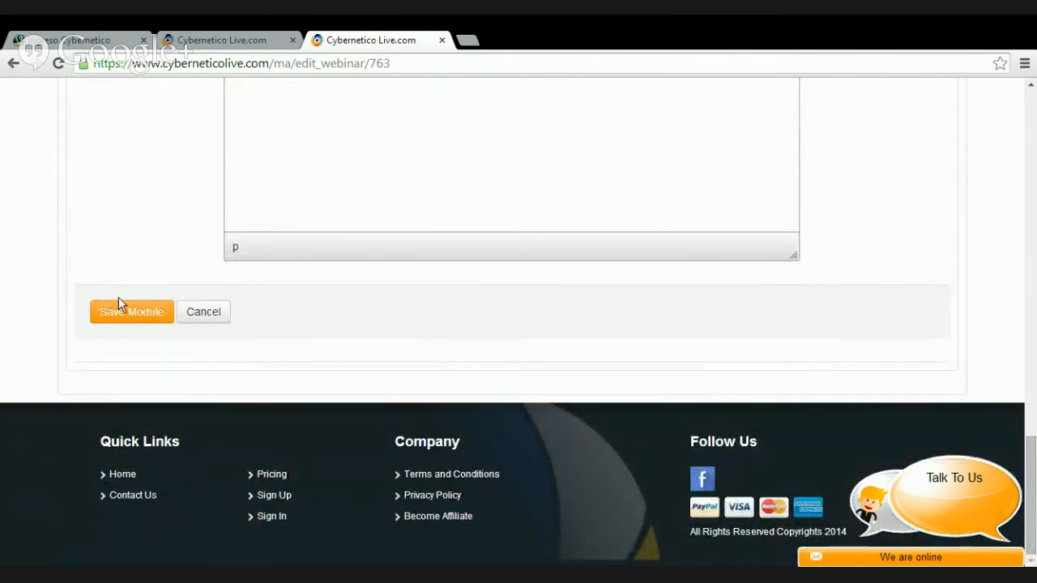
{"action": "left_click", "coordinate": [126, 315]}
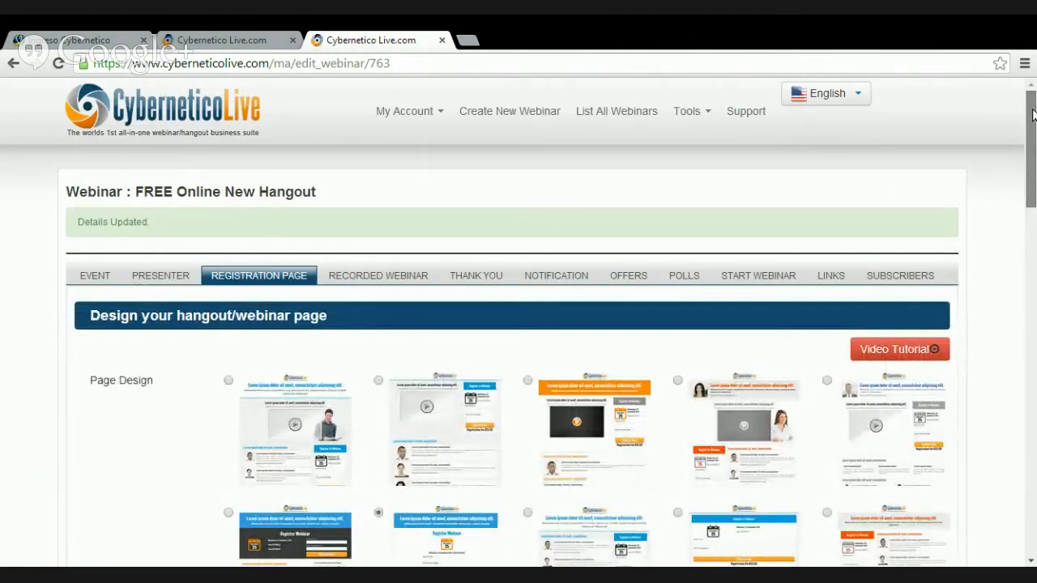
Set the recorded webinar page to be shown and save that module
{"action": "scroll", "coordinate": [519, 324], "scroll_direction": "down", "scroll_amount": 2}
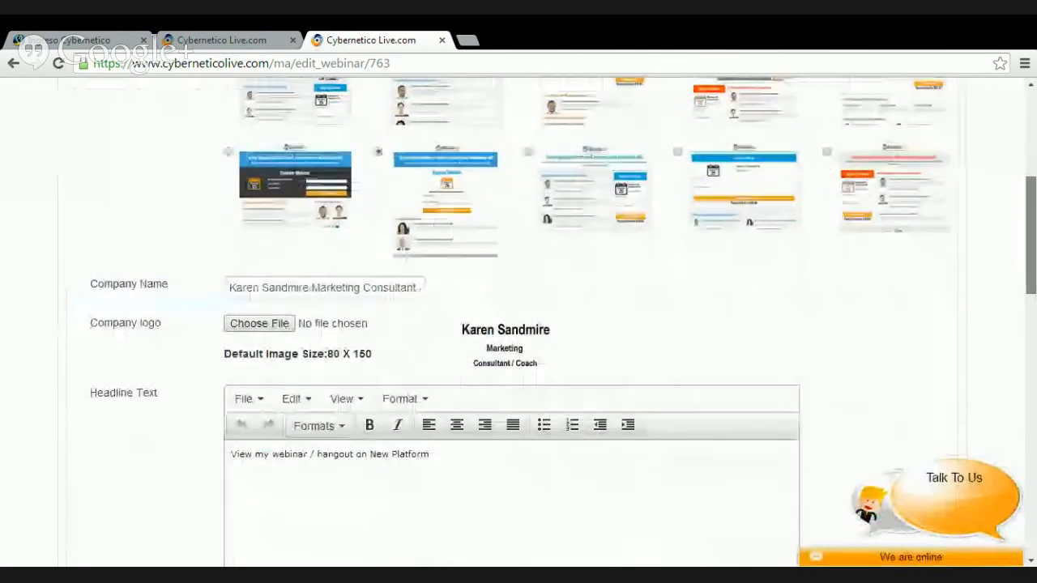
{"action": "scroll", "coordinate": [518, 324], "scroll_direction": "down", "scroll_amount": 6}
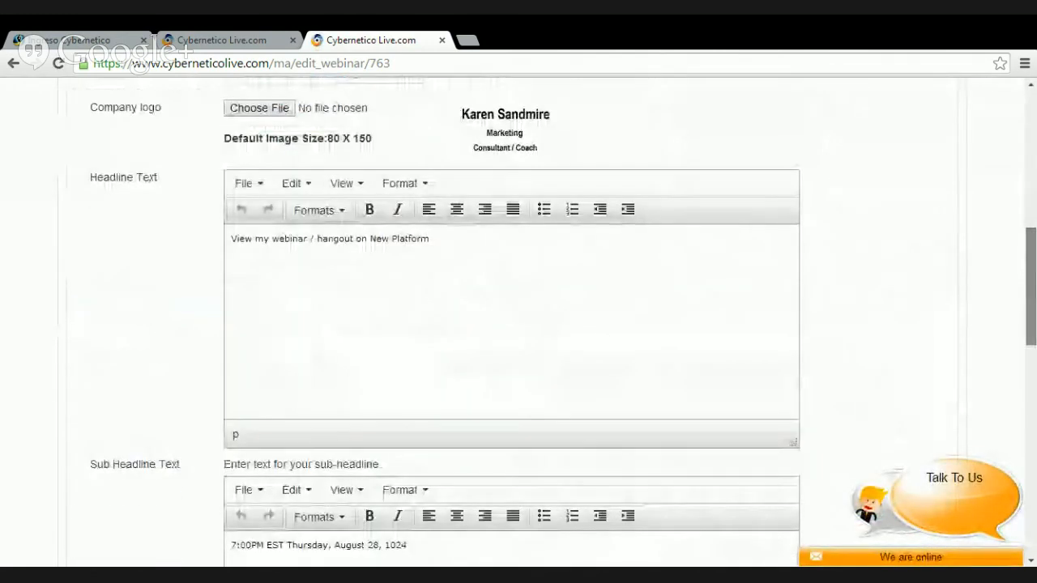
{"action": "scroll", "coordinate": [518, 324], "scroll_direction": "down", "scroll_amount": 5}
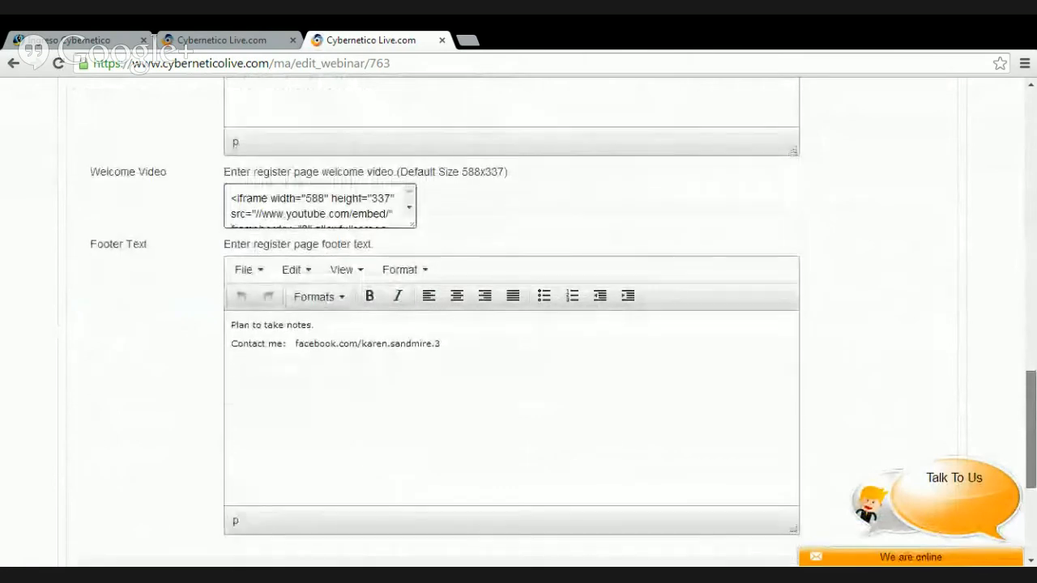
{"action": "scroll", "coordinate": [519, 324], "scroll_direction": "down", "scroll_amount": 1}
{"action": "scroll", "coordinate": [519, 324], "scroll_direction": "up", "scroll_amount": 14}
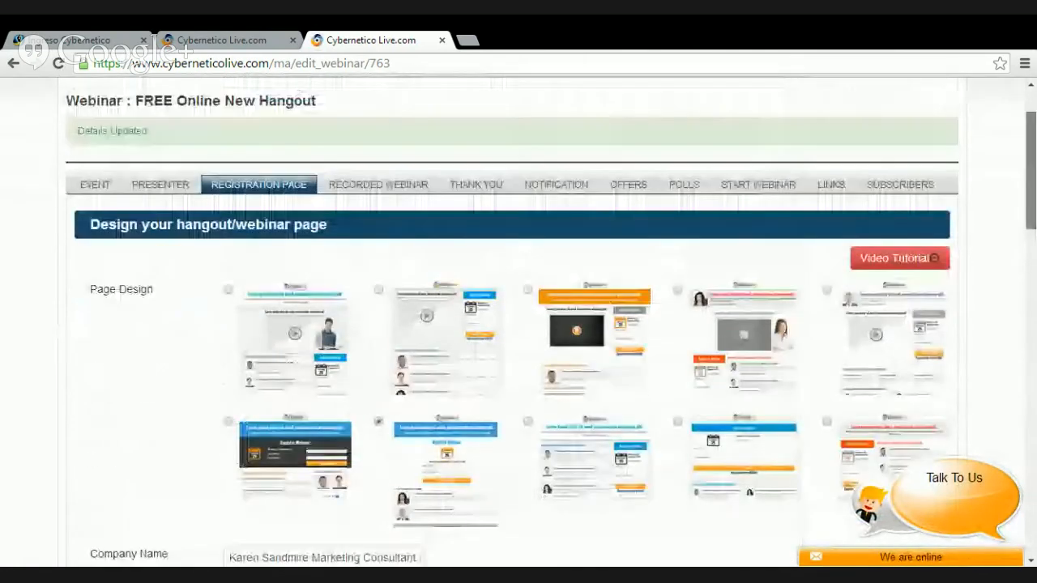
{"action": "left_click", "coordinate": [378, 186]}
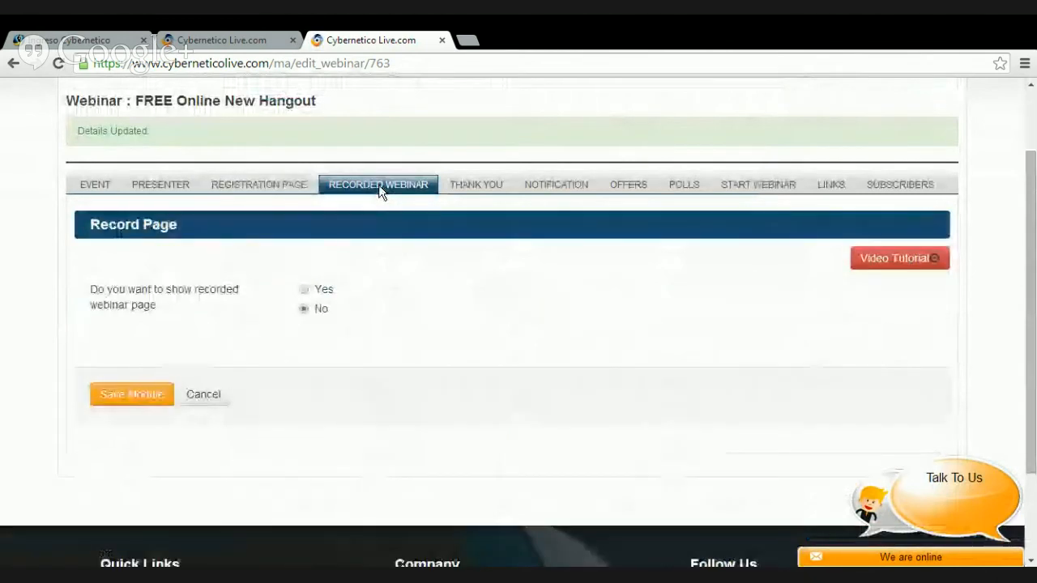
{"action": "left_click", "coordinate": [304, 292]}
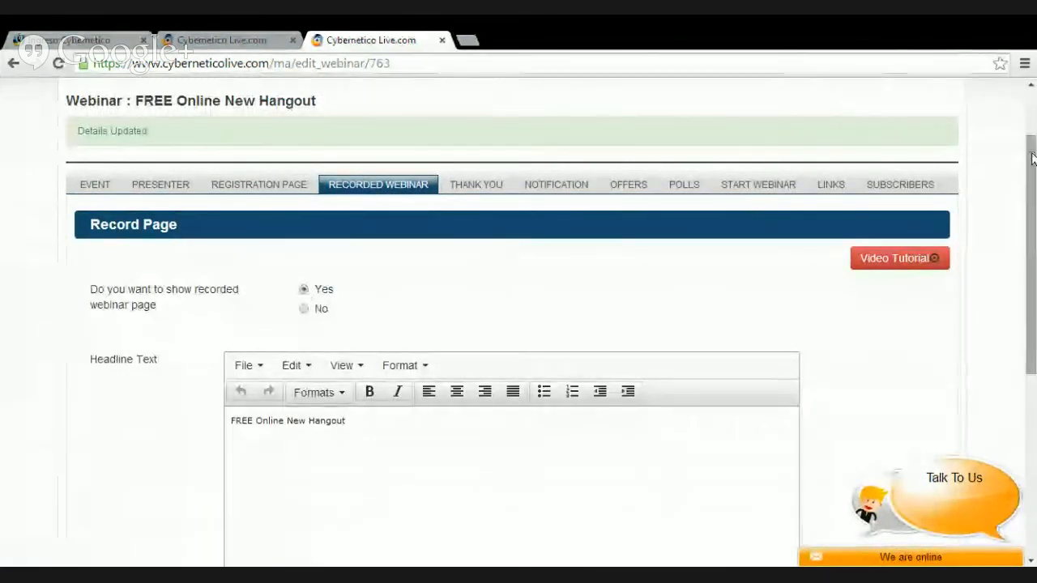
{"action": "left_click_drag", "start_coordinate": [1033, 153], "coordinate": [1032, 260]}
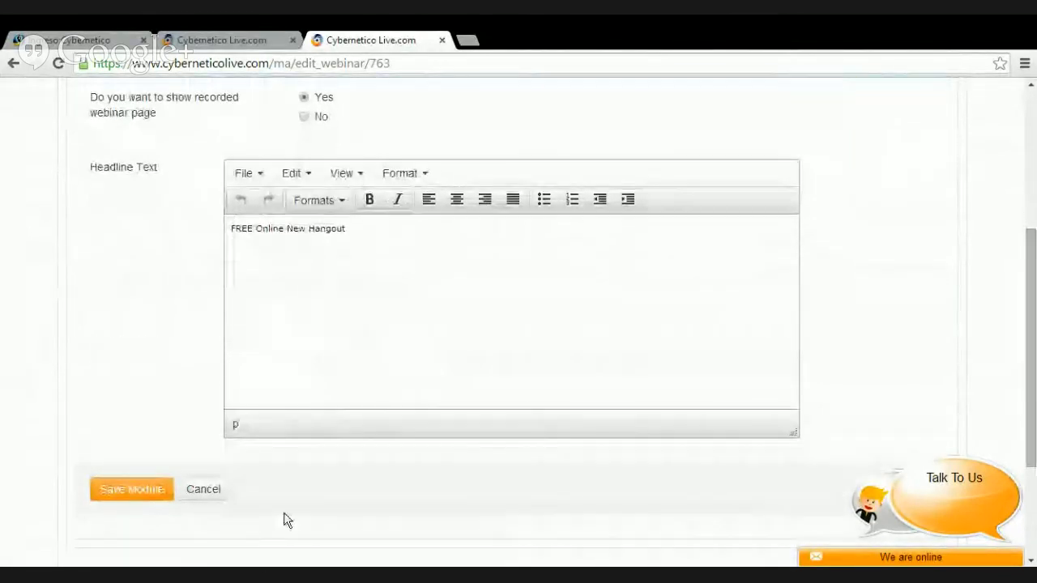
{"action": "left_click", "coordinate": [121, 490]}
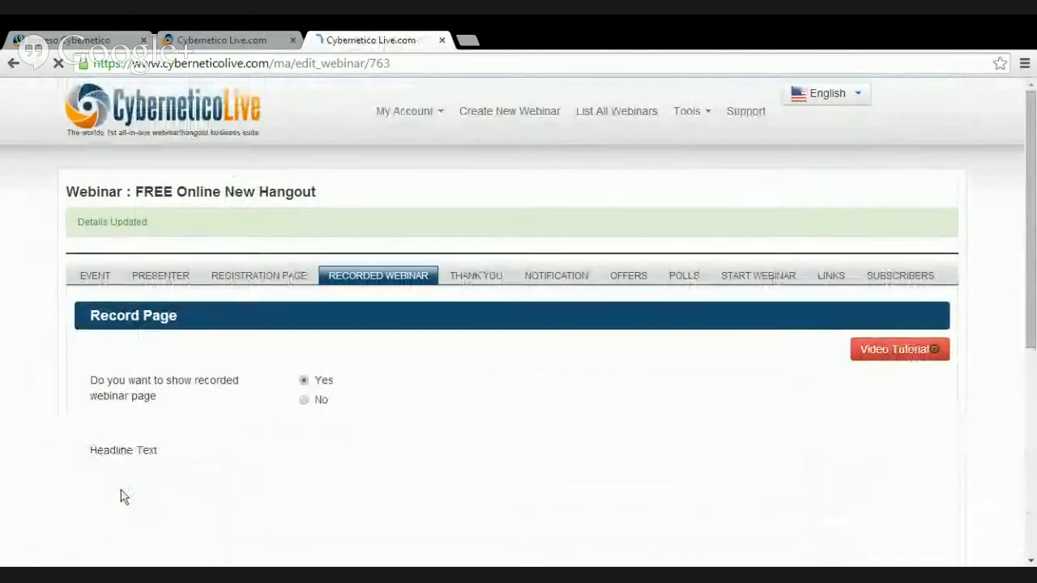
Title the custom thank you page "Thank You" and choose the fifth page design for it
{"action": "left_click", "coordinate": [481, 277]}
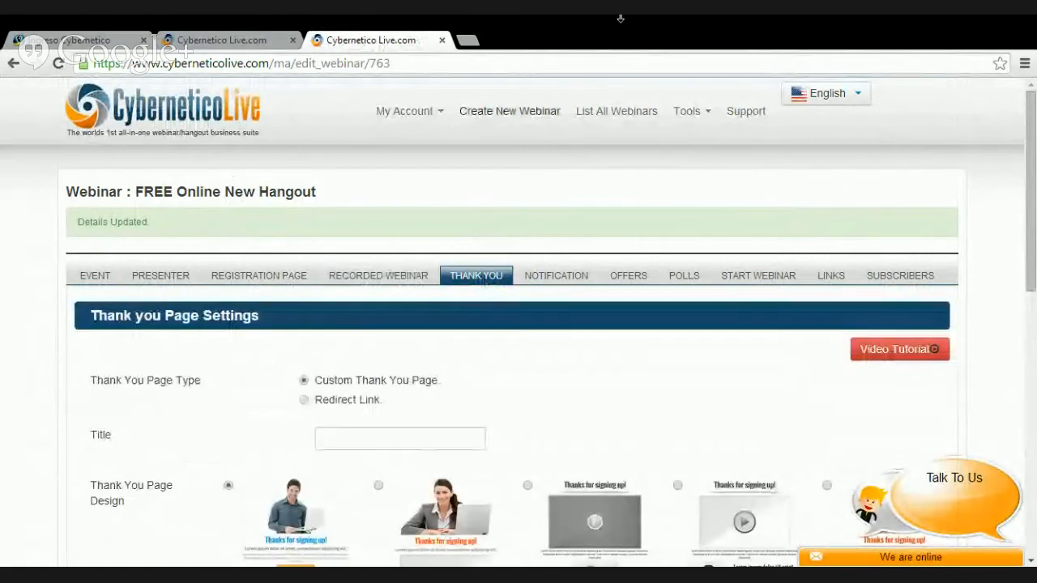
{"action": "scroll", "coordinate": [1029, 151], "scroll_direction": "down", "scroll_amount": 2}
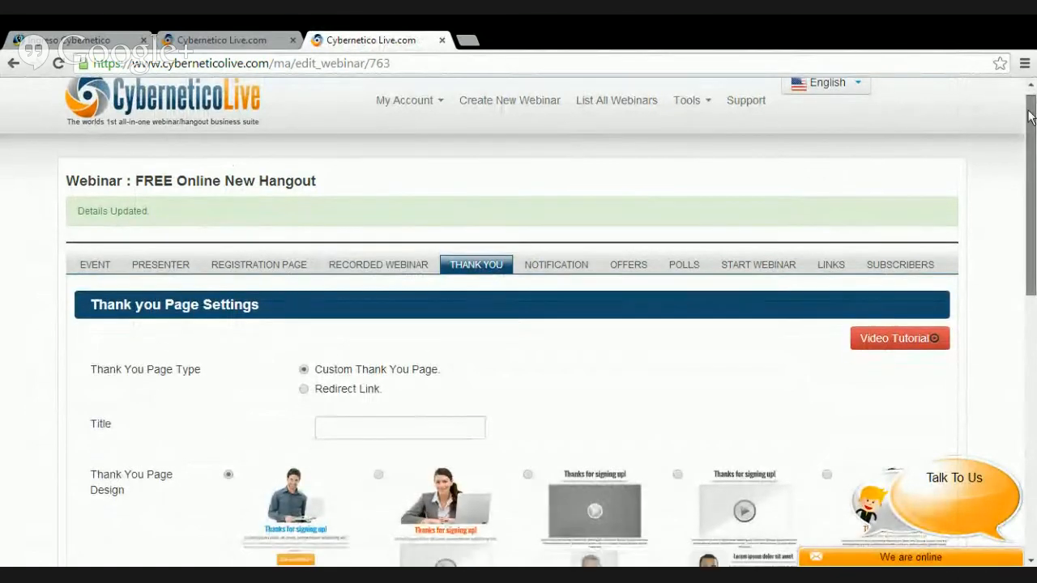
{"action": "scroll", "coordinate": [1029, 243], "scroll_direction": "down", "scroll_amount": 1}
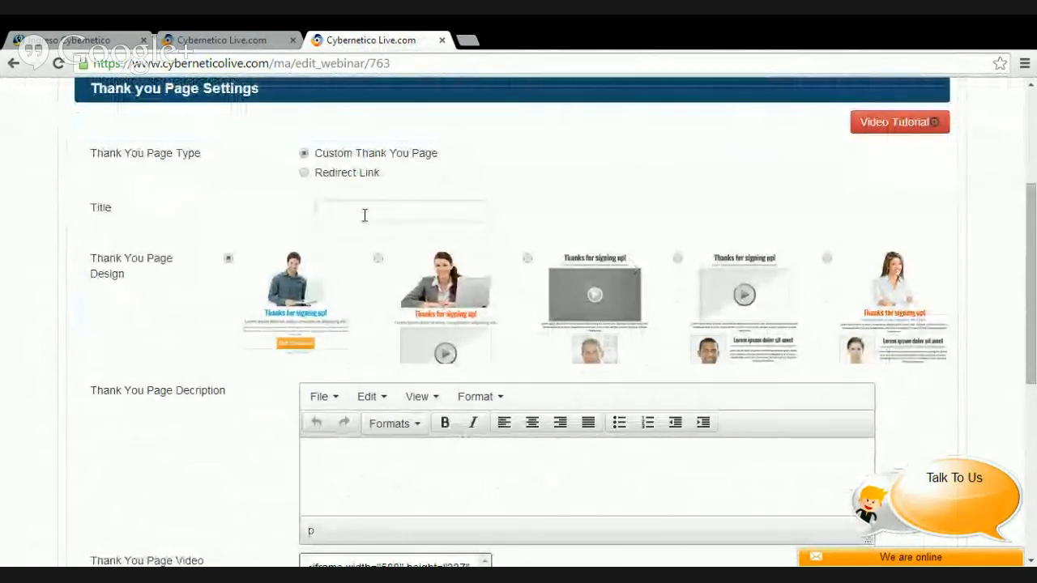
{"action": "left_click", "coordinate": [364, 215]}
{"action": "type", "text": "T"}
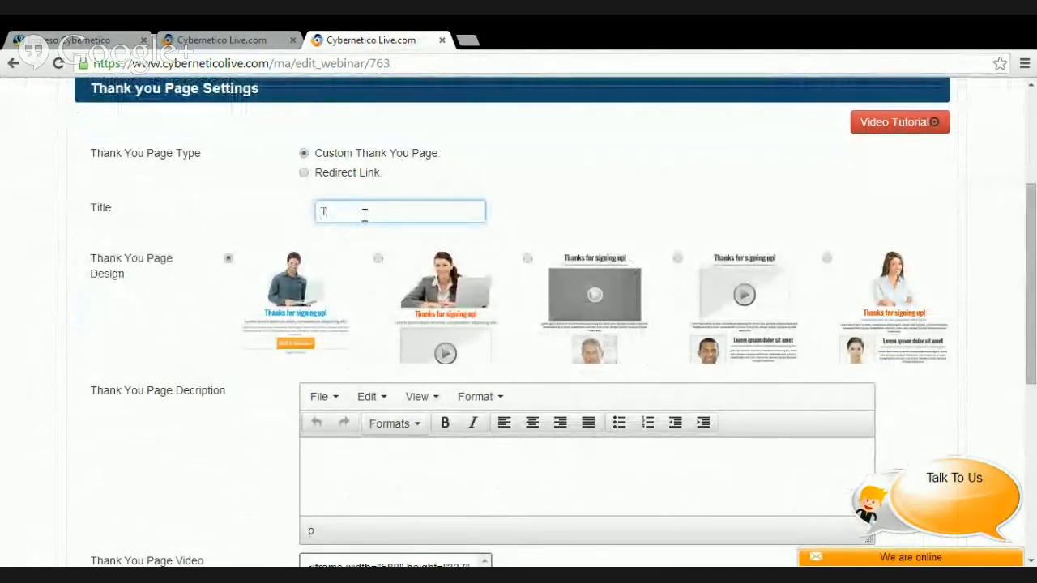
{"action": "type", "text": "hank "}
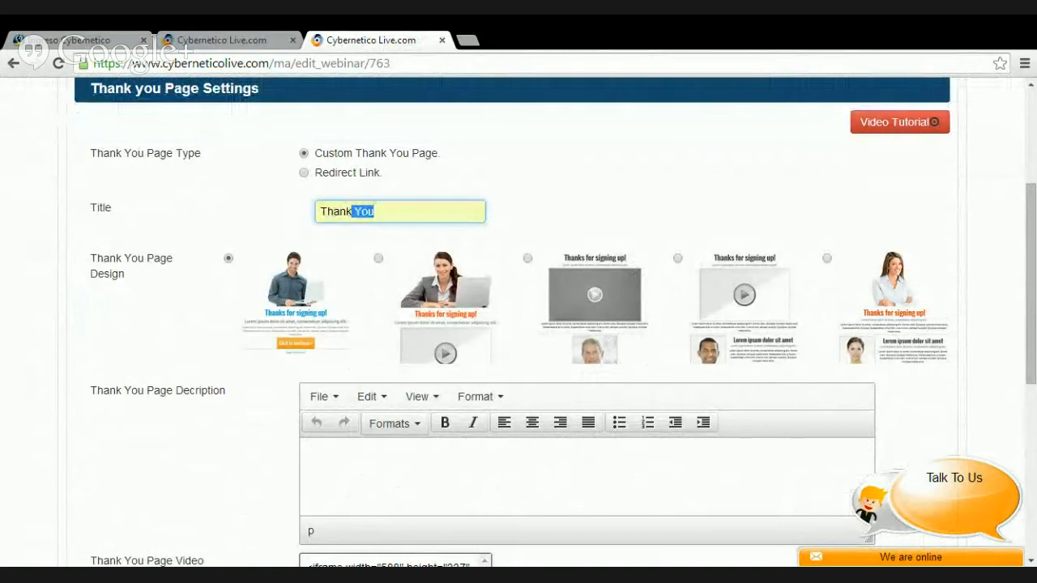
{"action": "type", "text": "You"}
{"action": "left_click", "coordinate": [827, 259]}
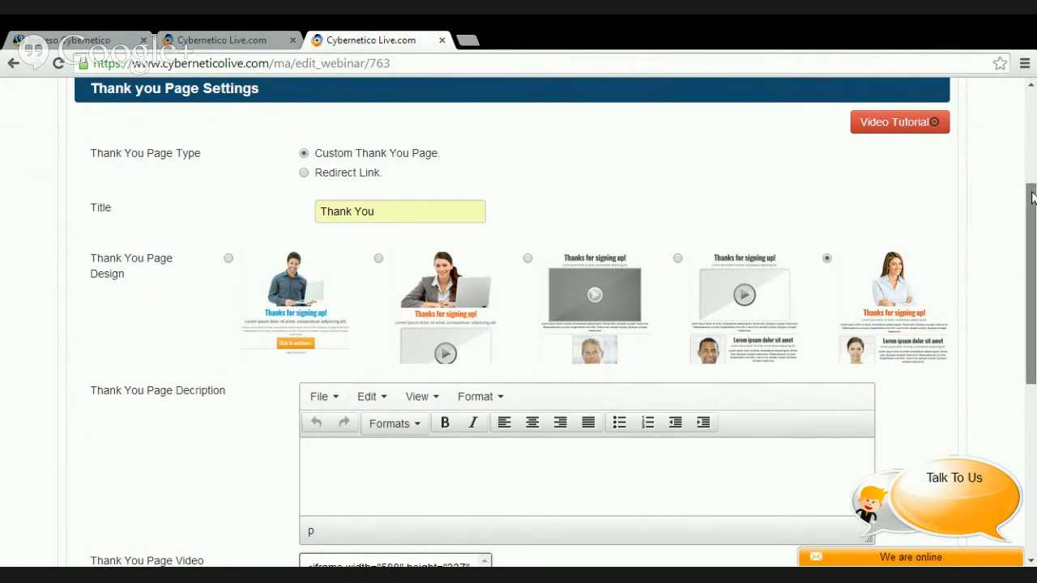
Write the thank you page description "You are Now registered!" with a second line "See you on August 28, 2014 at 7PM EST"
{"action": "left_click_drag", "start_coordinate": [1033, 199], "coordinate": [1033, 270]}
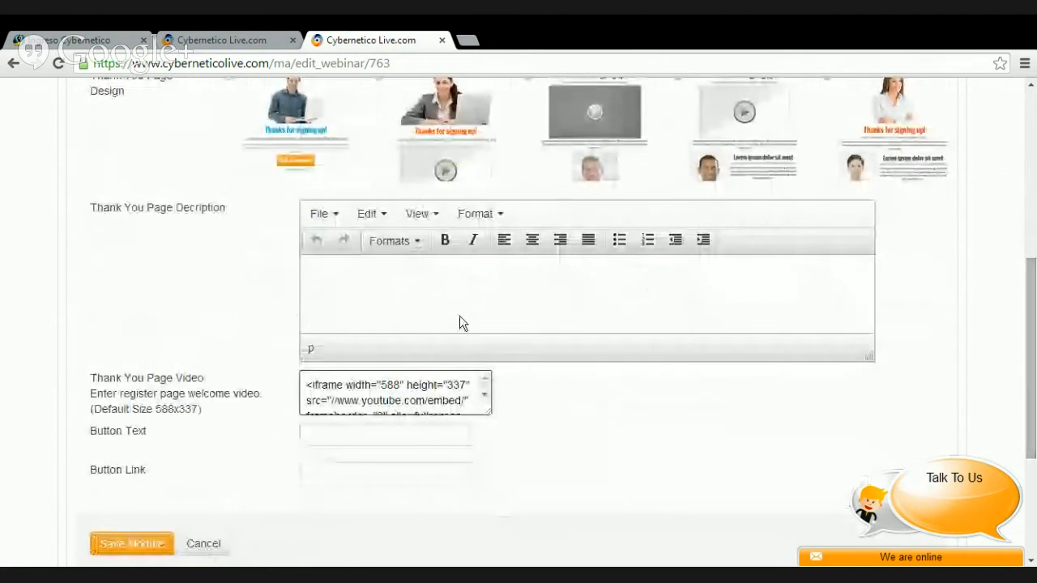
{"action": "left_click", "coordinate": [384, 272]}
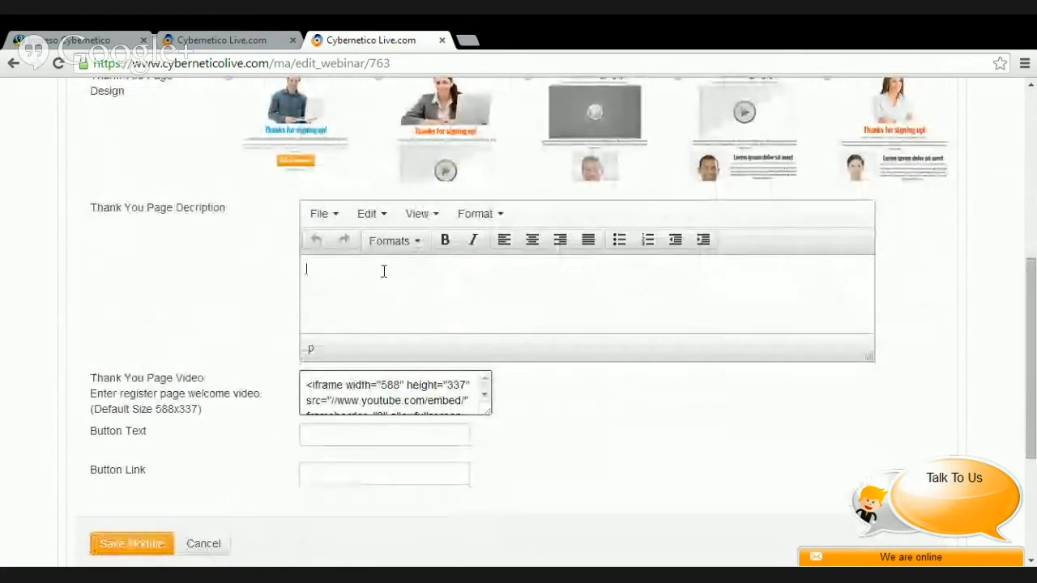
{"action": "type", "text": "You"}
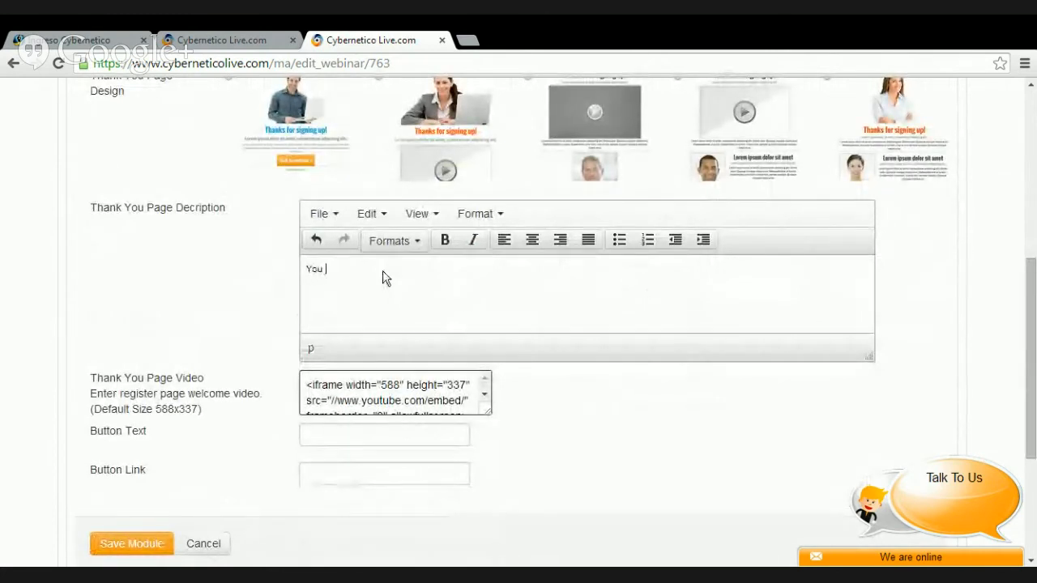
{"action": "type", "text": " are Now "}
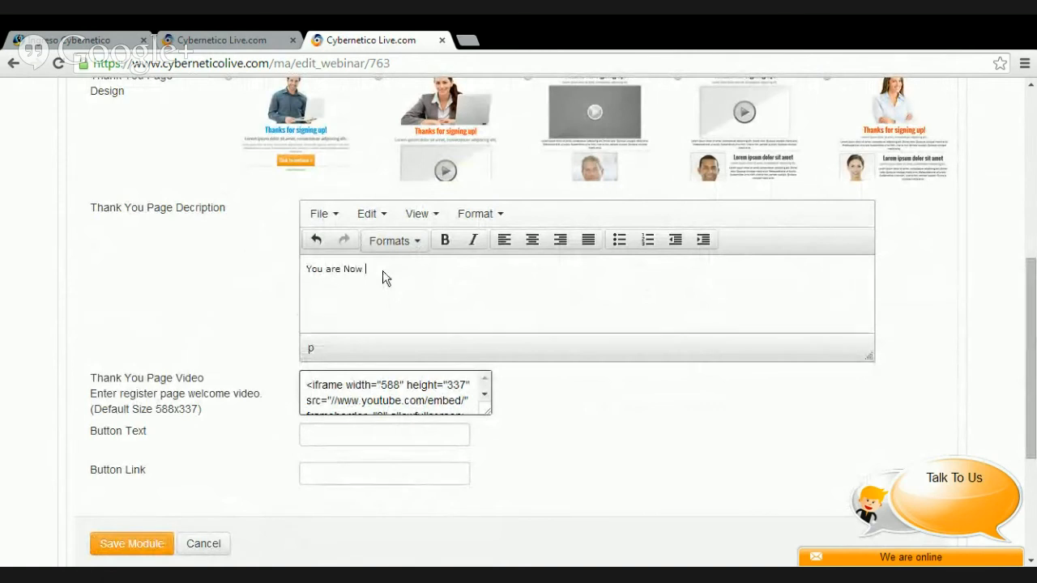
{"action": "type", "text": "registerecd"}
{"action": "key", "text": "BackSpace"}
{"action": "type", "text": "See youf on"}
{"action": "key", "text": "BackSpace"}
{"action": "key", "text": "BackSpace"}
{"action": "key", "text": "BackSpace"}
{"action": "key", "text": "BackSpace"}
{"action": "type", "text": "on August 28, 2014 at"}
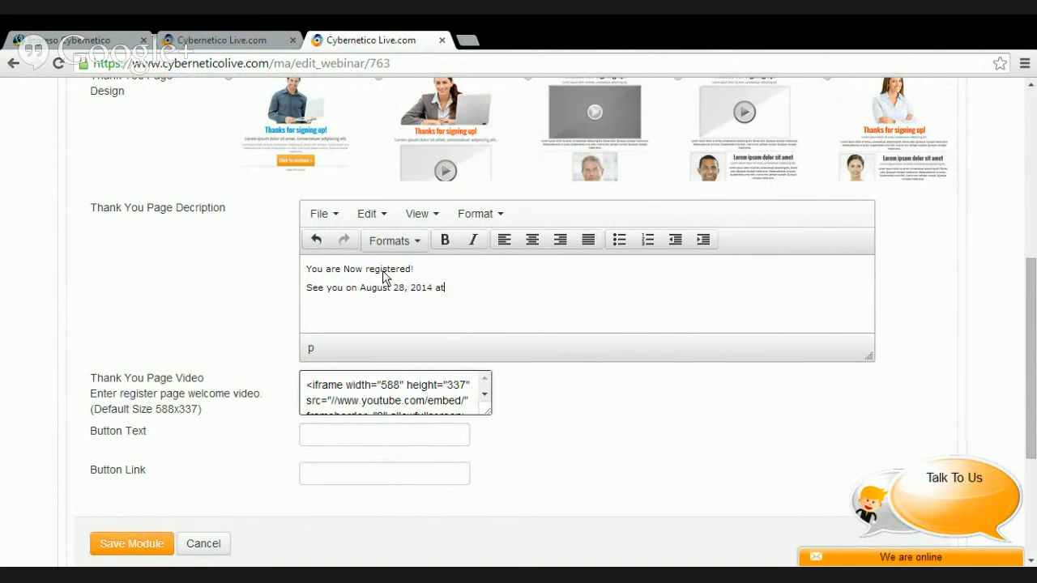
{"action": "type", "text": " 7PM EST"}
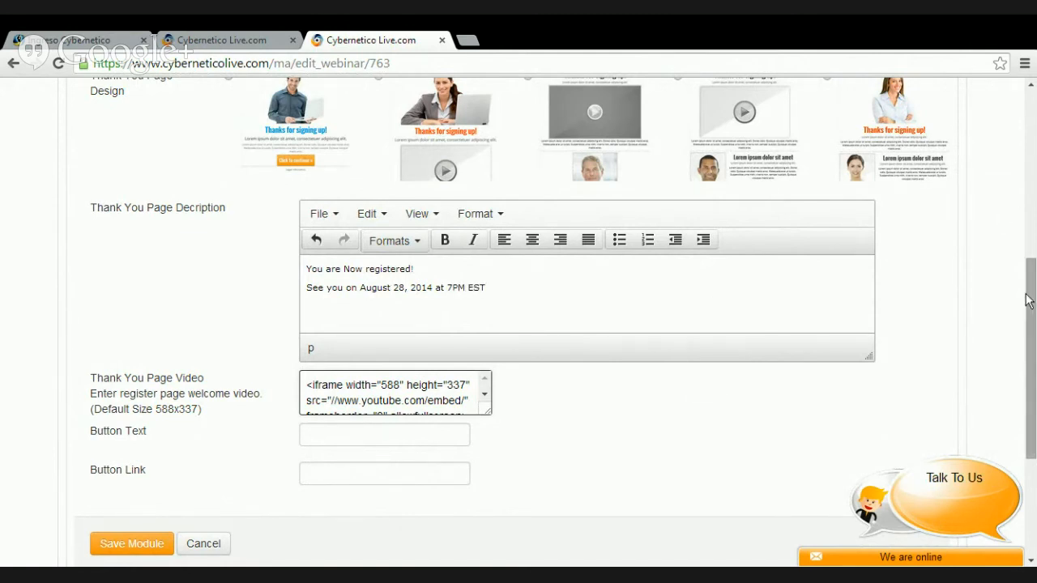
Set the thank you page's button text to "Visit Me On Facebook"
{"action": "left_click_drag", "start_coordinate": [1032, 292], "coordinate": [1033, 321]}
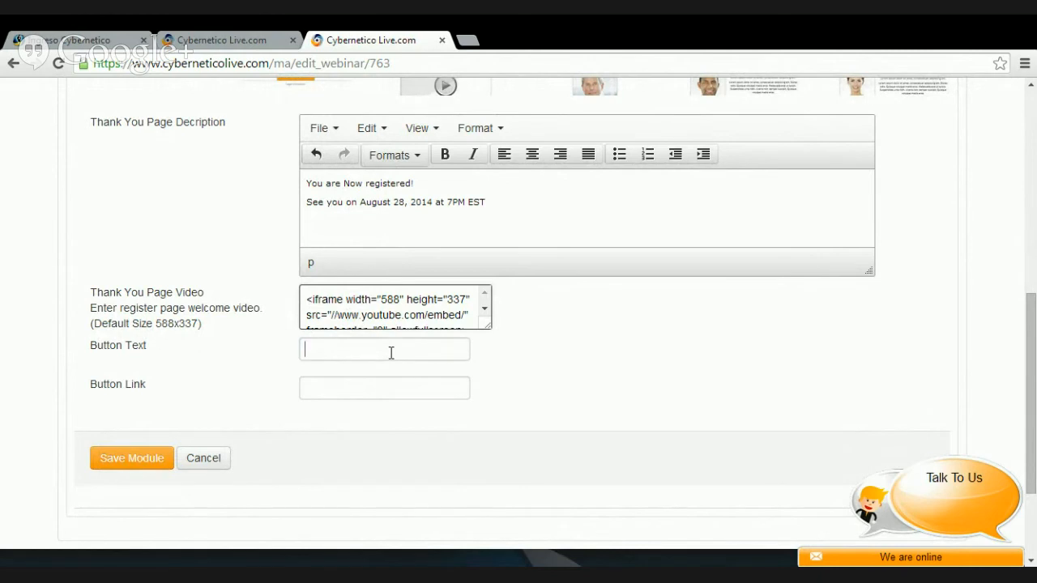
{"action": "type", "text": "Visit M"}
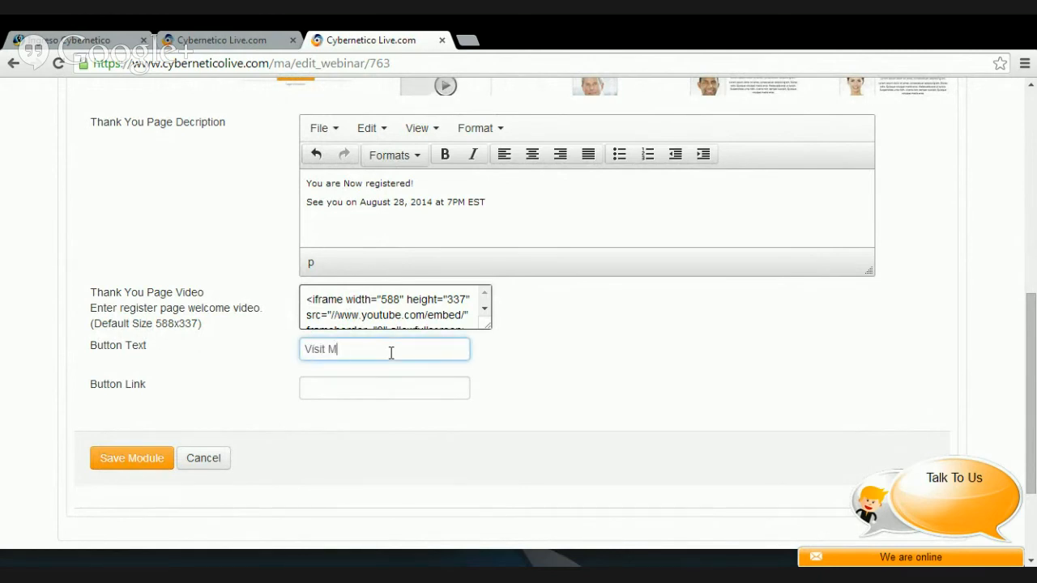
{"action": "type", "text": "e on Facebook"}
{"action": "key", "text": "Left"}
{"action": "key", "text": "Left"}
{"action": "key", "text": "Left"}
{"action": "key", "text": "Left"}
{"action": "key", "text": "Left"}
{"action": "key", "text": "BackSpace"}
{"action": "type", "text": "O"}
Enter the presenter's Facebook profile address as the button link and save the thank you page module
{"action": "left_click", "coordinate": [390, 388]}
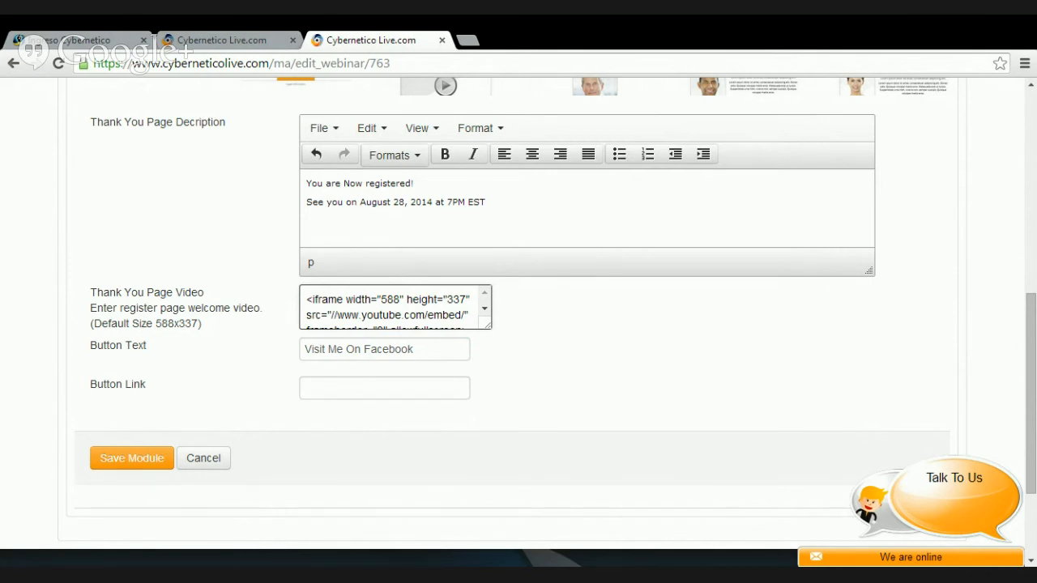
{"action": "left_click", "coordinate": [948, 35]}
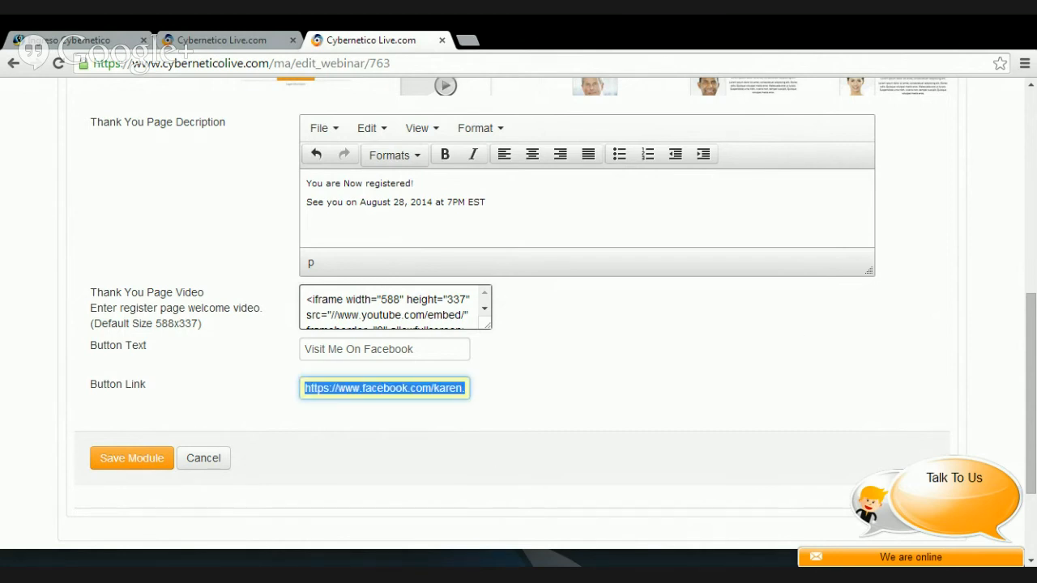
{"action": "left_click", "coordinate": [406, 407]}
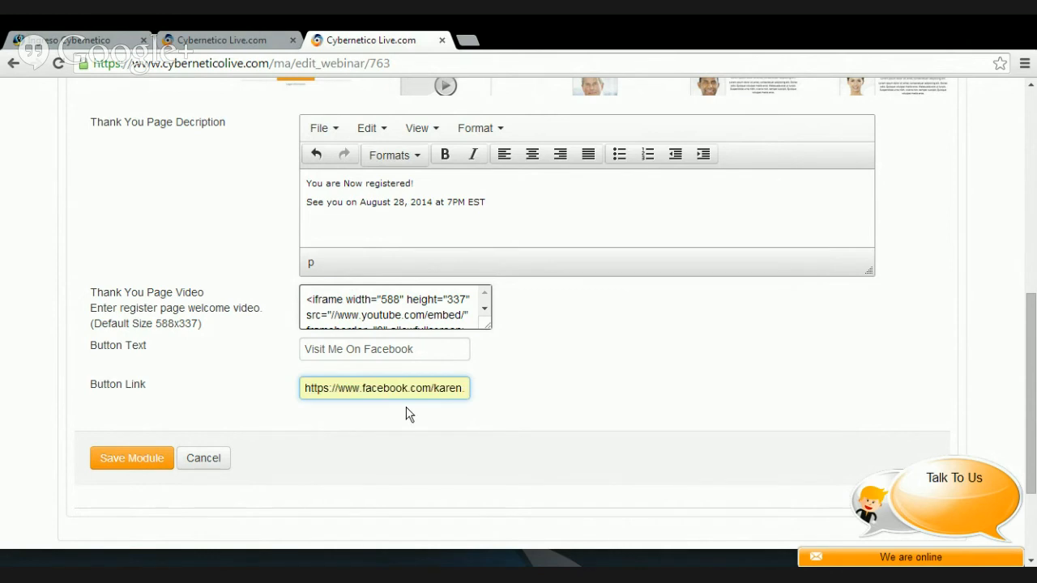
{"action": "left_click", "coordinate": [136, 462]}
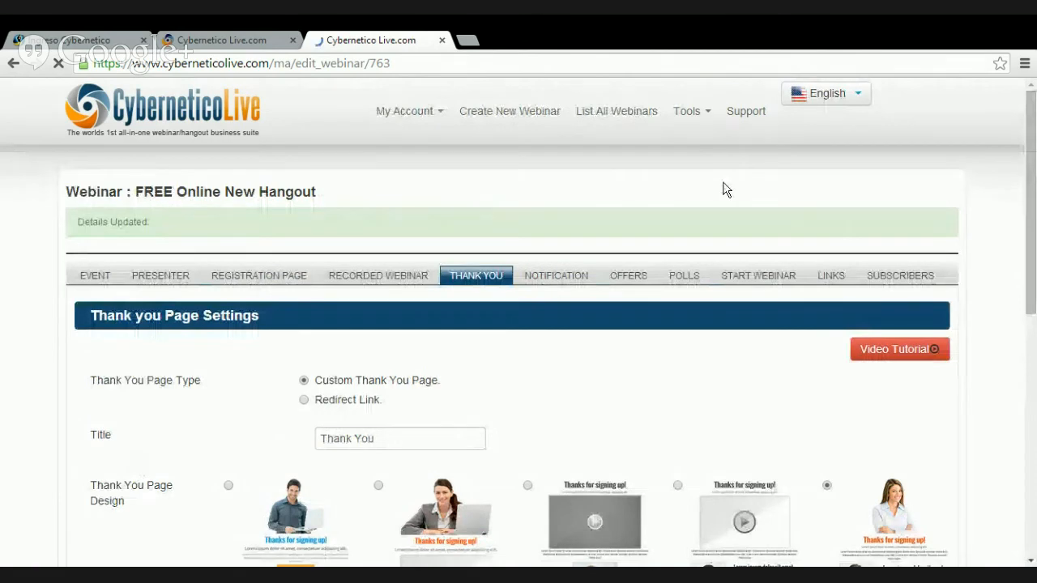
Review the saved thank you page settings and the webinar's list of email notifications
{"action": "scroll", "coordinate": [519, 324], "scroll_direction": "down", "scroll_amount": 4}
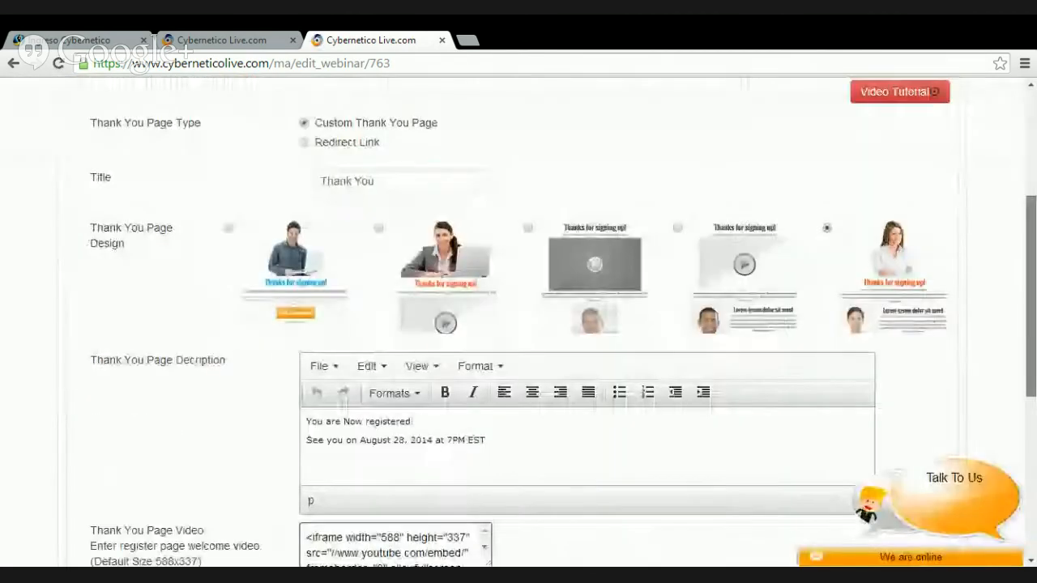
{"action": "scroll", "coordinate": [519, 324], "scroll_direction": "down", "scroll_amount": 2}
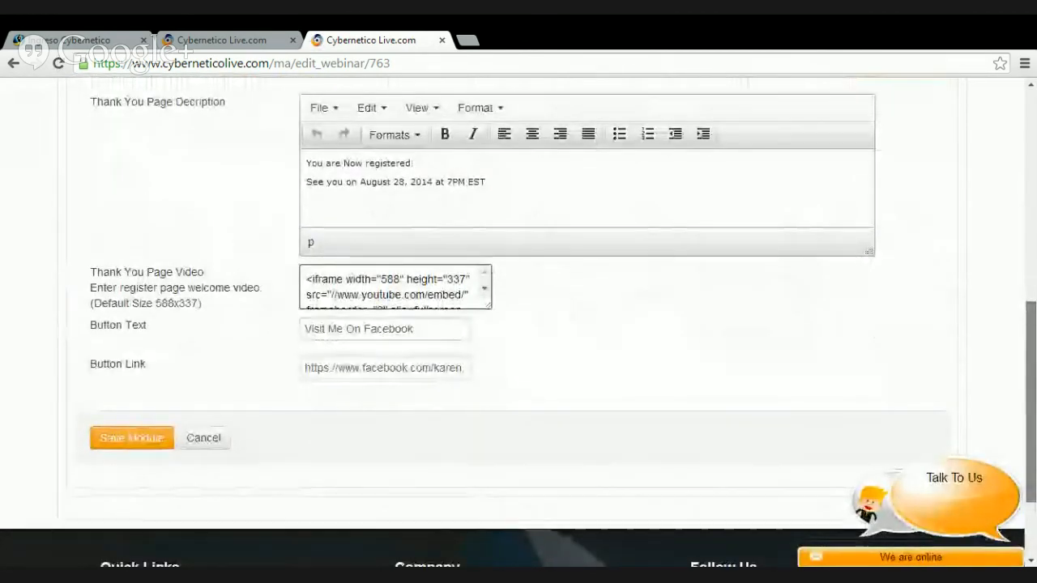
{"action": "scroll", "coordinate": [519, 324], "scroll_direction": "up", "scroll_amount": 1}
{"action": "scroll", "coordinate": [551, 243], "scroll_direction": "up", "scroll_amount": 4}
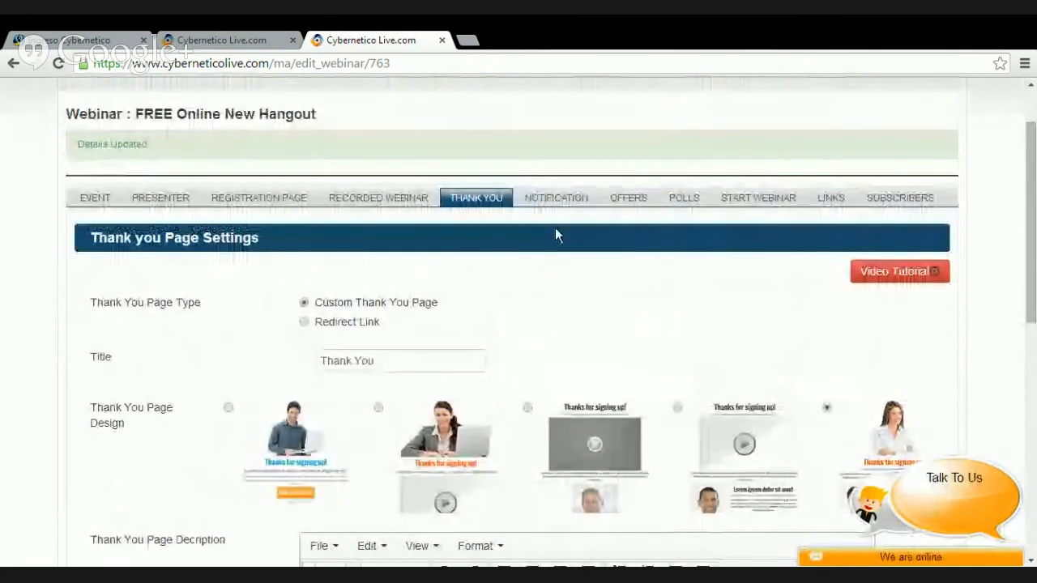
{"action": "left_click", "coordinate": [549, 200]}
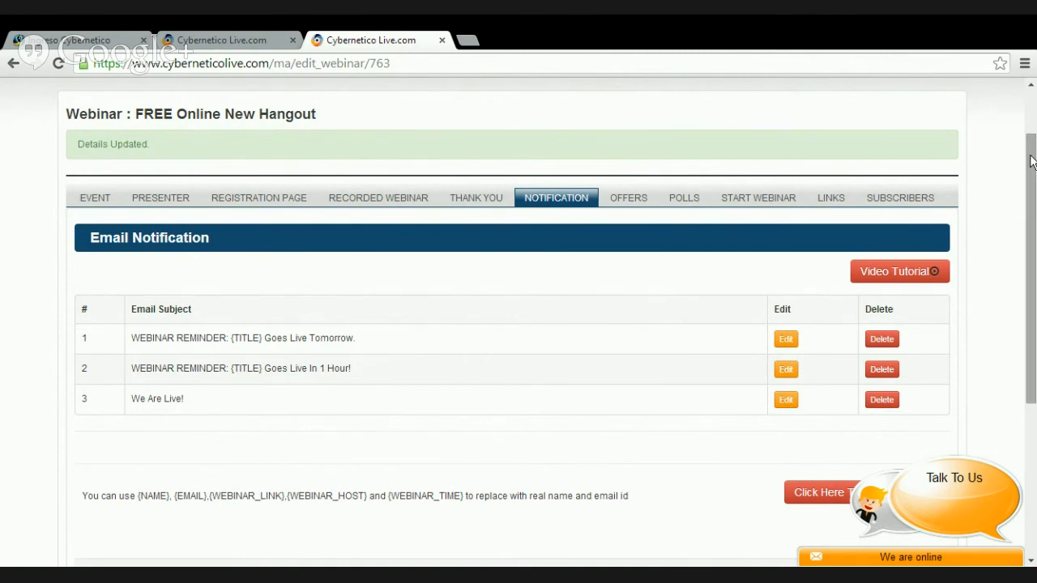
{"action": "scroll", "coordinate": [1031, 161], "scroll_direction": "down", "scroll_amount": 2}
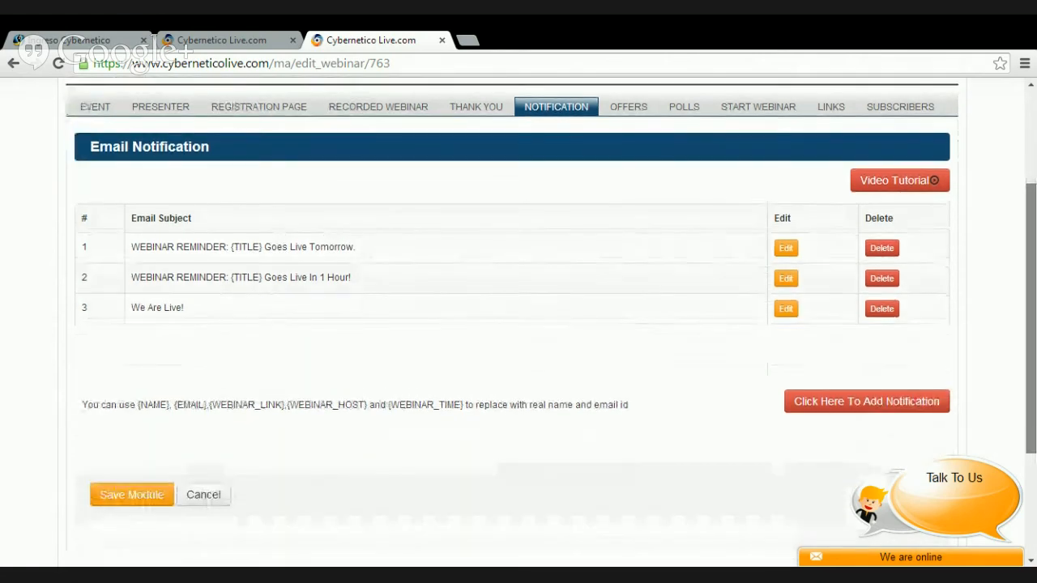
{"action": "scroll", "coordinate": [1034, 155], "scroll_direction": "up", "scroll_amount": 2}
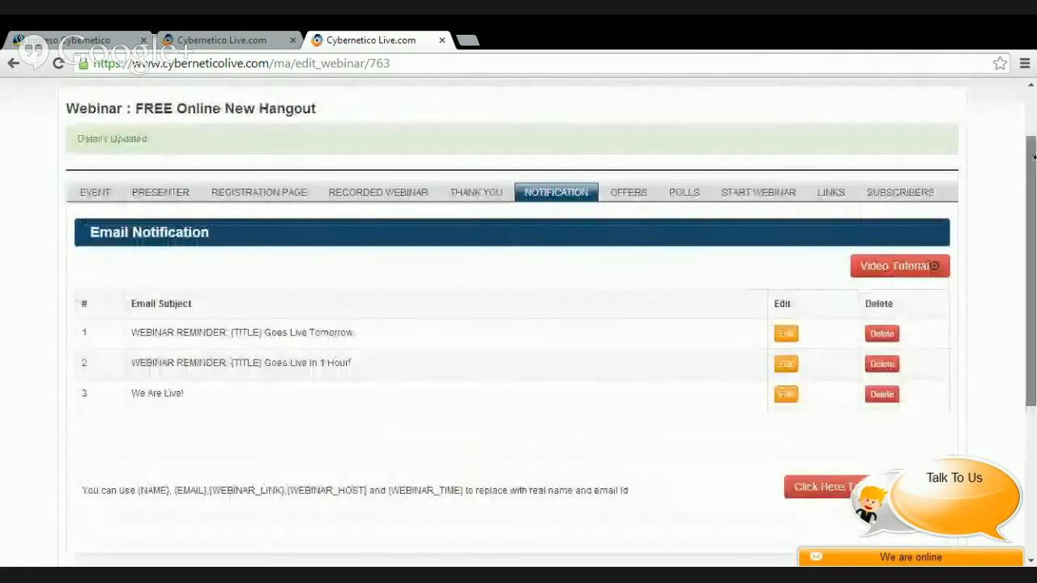
Open the form for adding a webinar offer and examine its name, description, image and button fields
{"action": "left_click", "coordinate": [623, 198]}
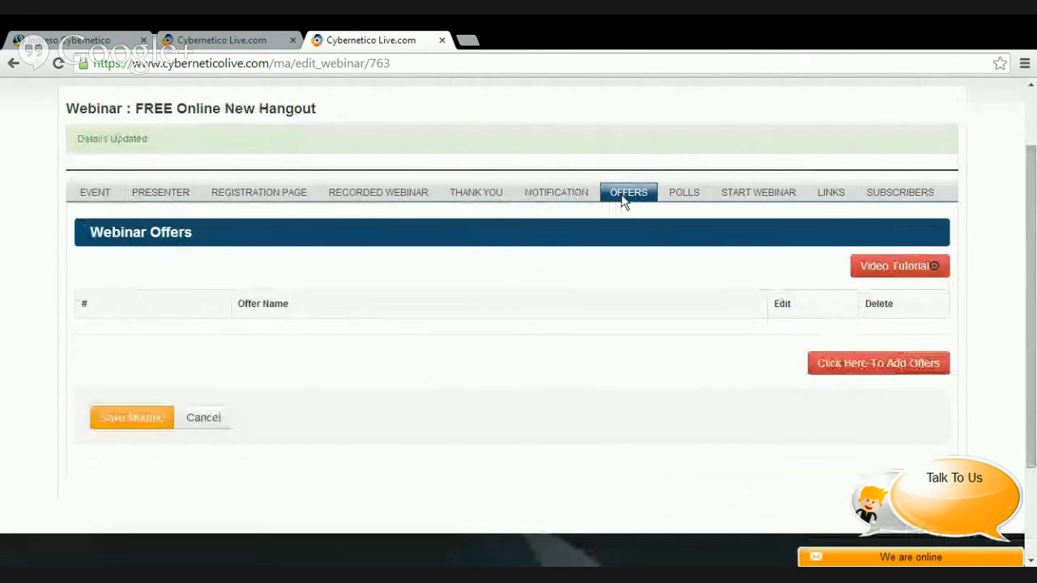
{"action": "left_click", "coordinate": [879, 364]}
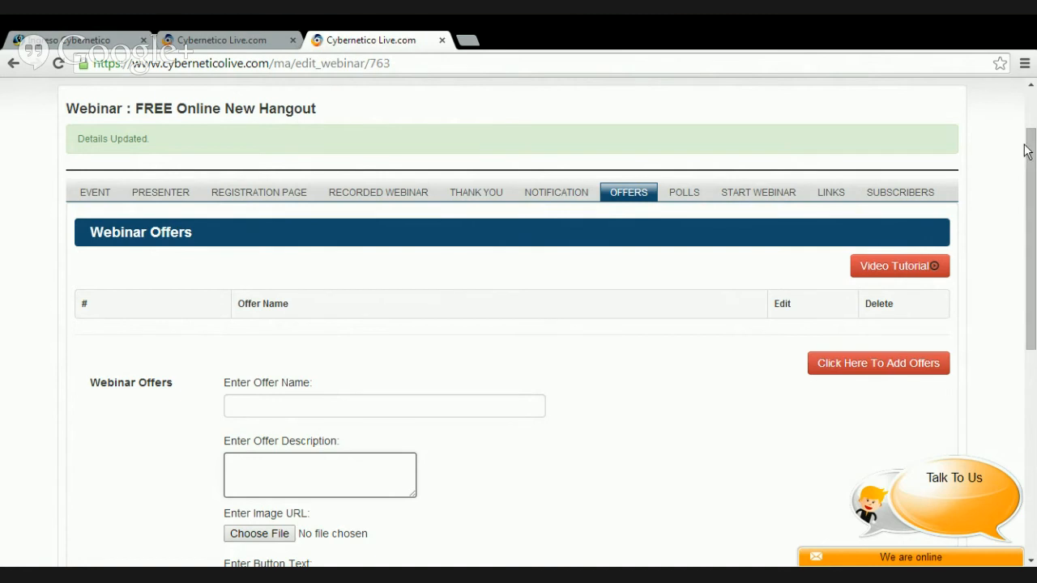
{"action": "left_click_drag", "start_coordinate": [1034, 145], "coordinate": [1035, 212]}
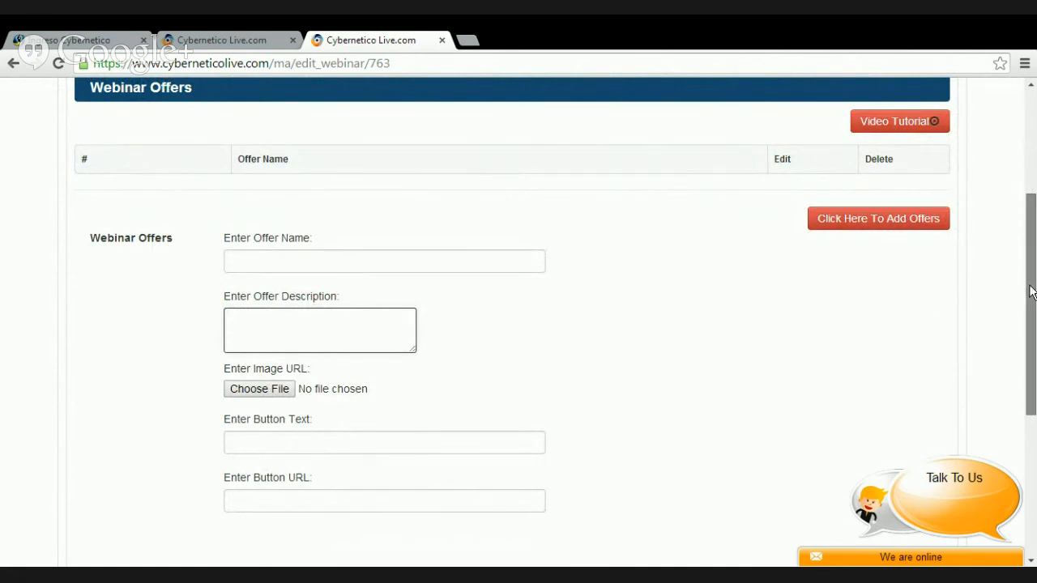
{"action": "left_click_drag", "start_coordinate": [1031, 292], "coordinate": [1025, 185]}
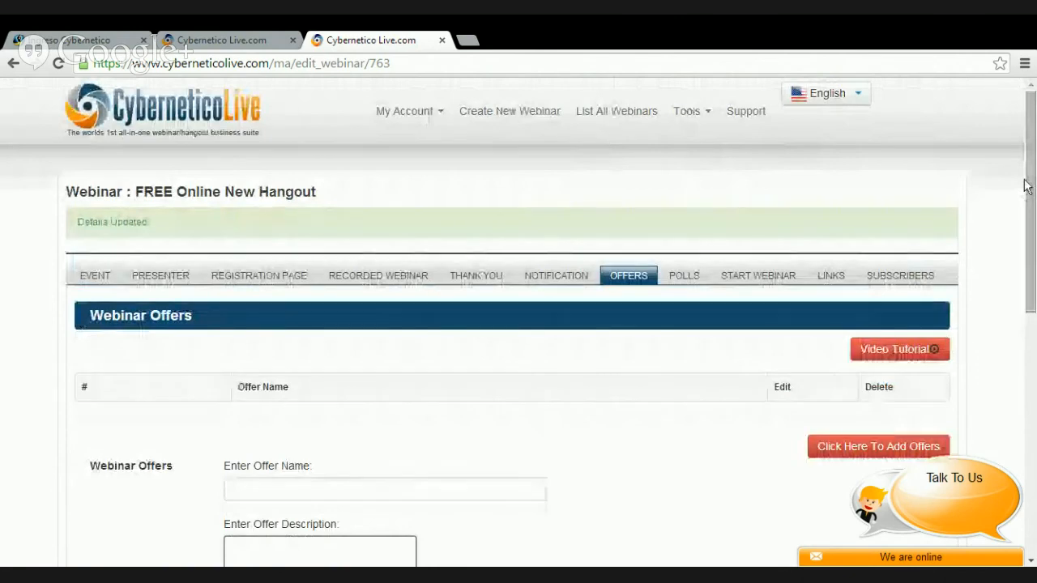
{"action": "left_click_drag", "start_coordinate": [1032, 124], "coordinate": [1032, 172]}
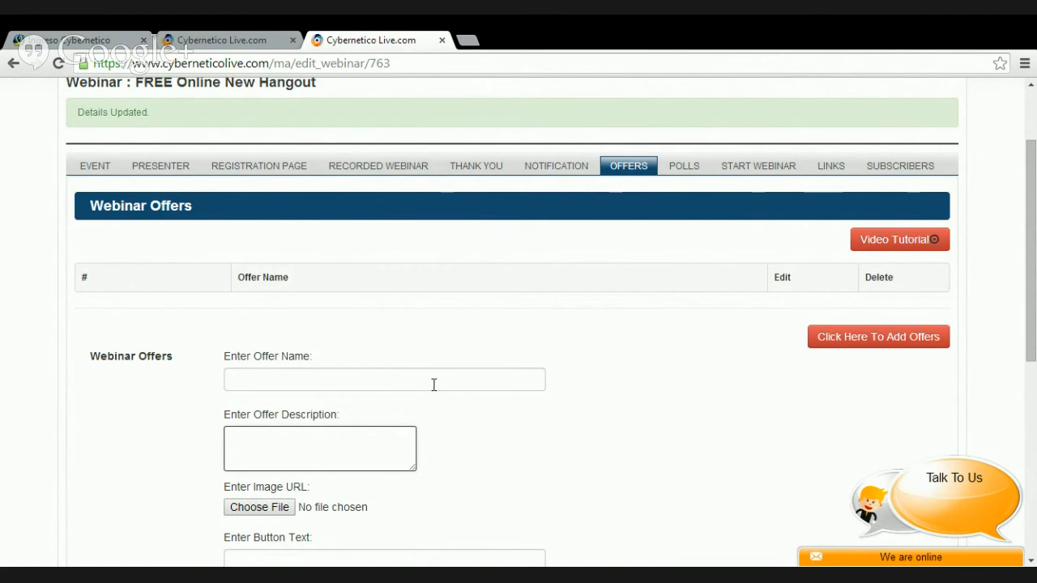
Open the form for adding a webinar poll and examine its question and answer option fields
{"action": "left_click", "coordinate": [684, 167]}
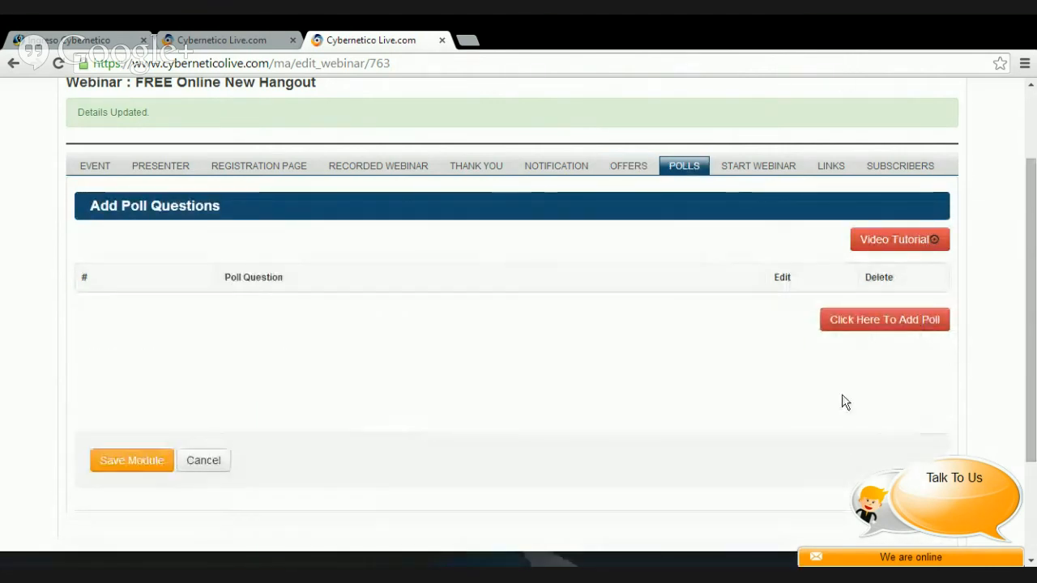
{"action": "left_click", "coordinate": [895, 327]}
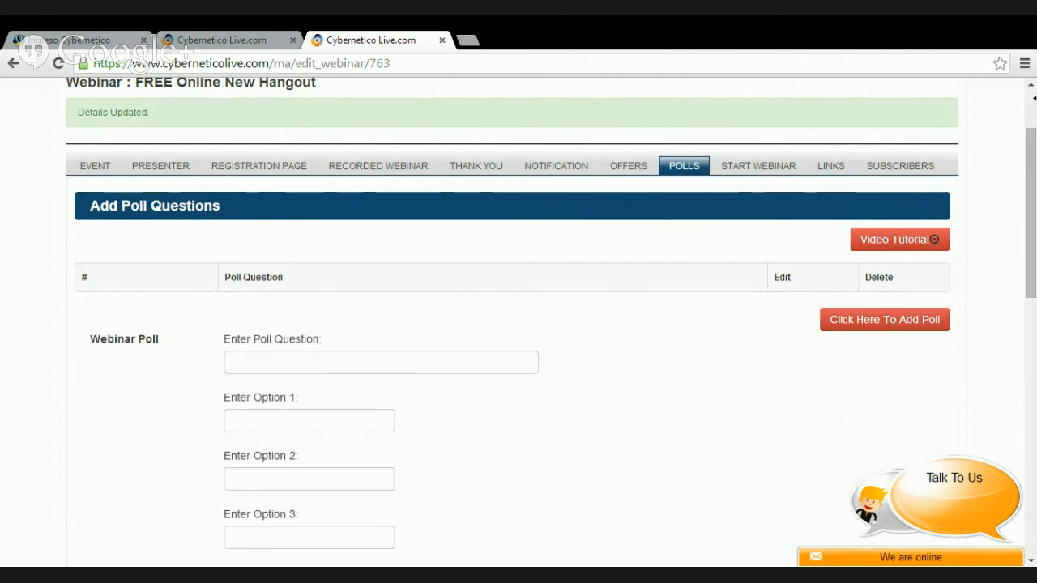
{"action": "scroll", "coordinate": [1027, 181], "scroll_direction": "down", "scroll_amount": 2}
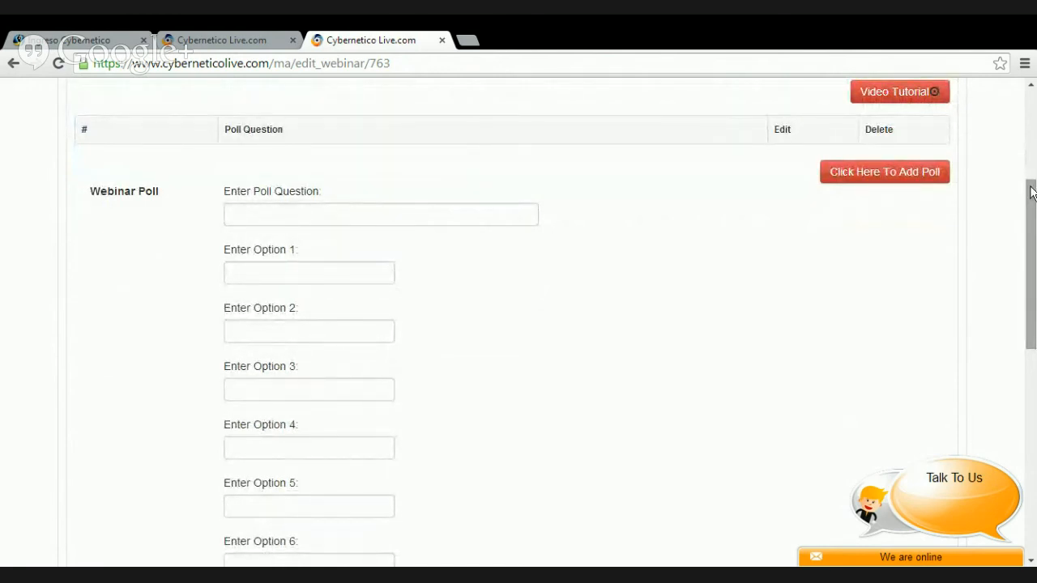
{"action": "left_click_drag", "start_coordinate": [1031, 192], "coordinate": [1031, 217]}
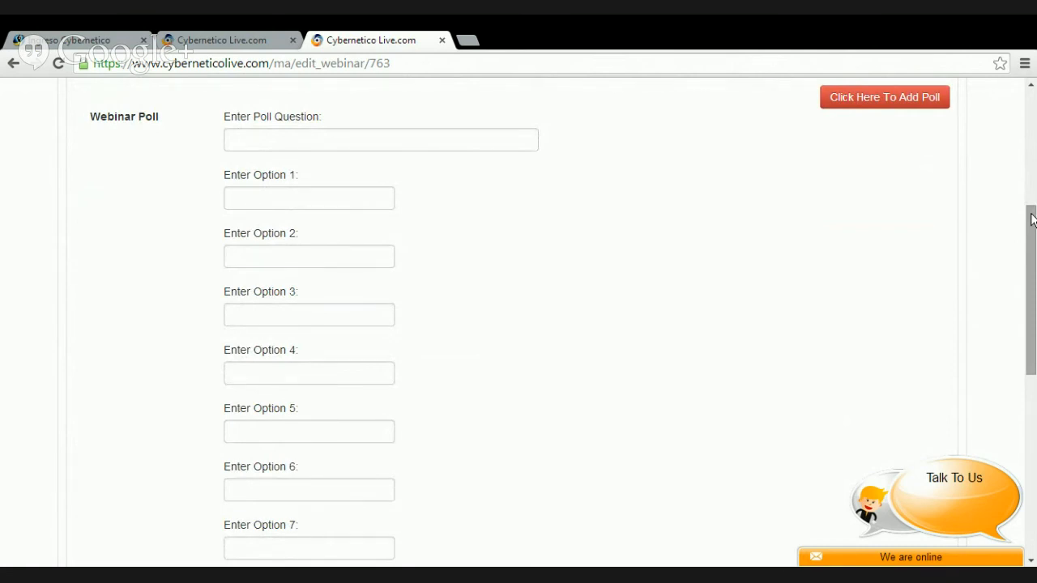
{"action": "left_click_drag", "start_coordinate": [1031, 219], "coordinate": [1028, 97]}
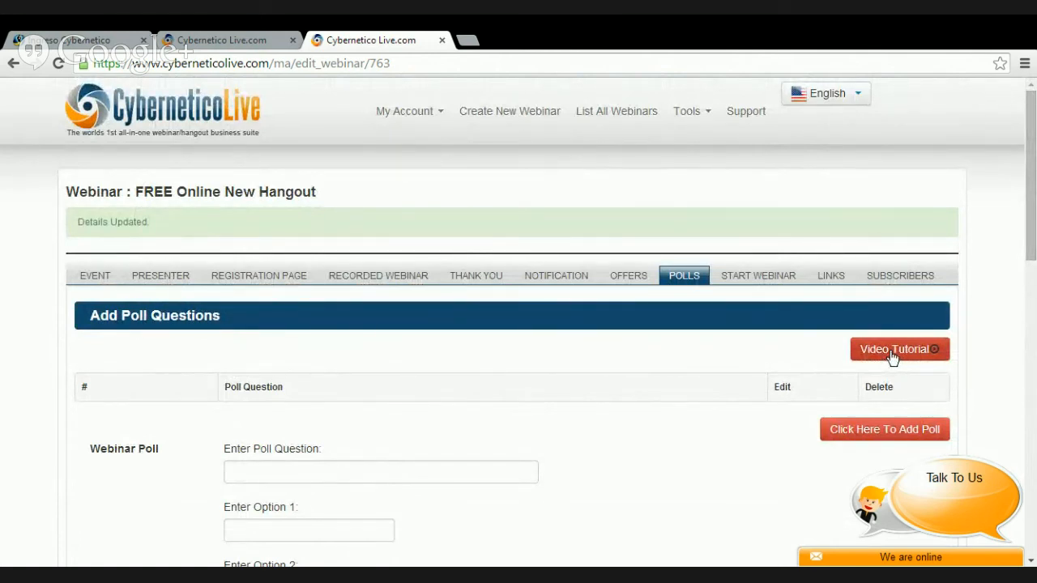
View the live event settings for starting the webinar and the links to its webinar, thank you and replay pages
{"action": "left_click", "coordinate": [753, 278]}
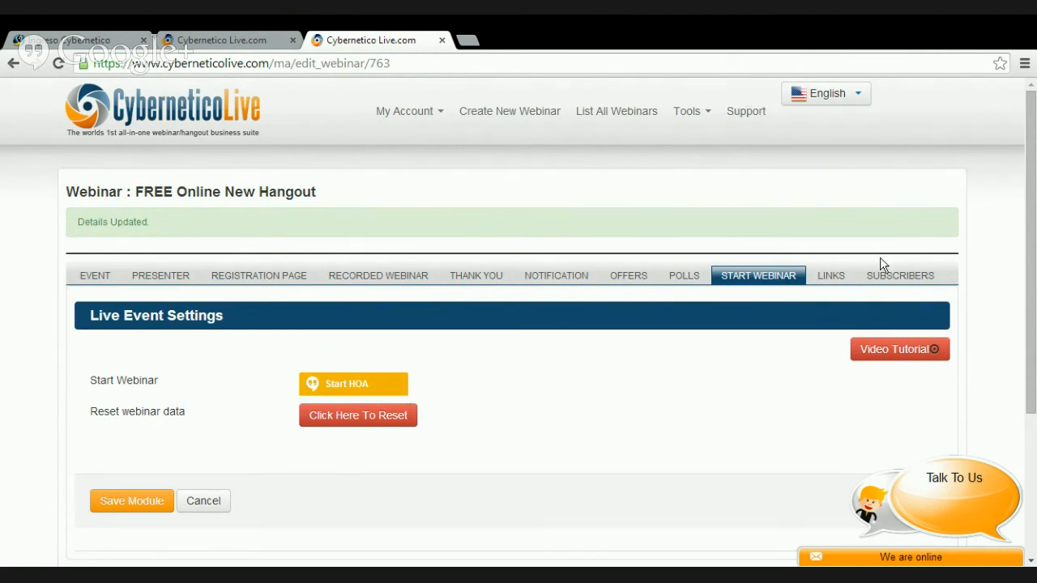
{"action": "left_click", "coordinate": [831, 276]}
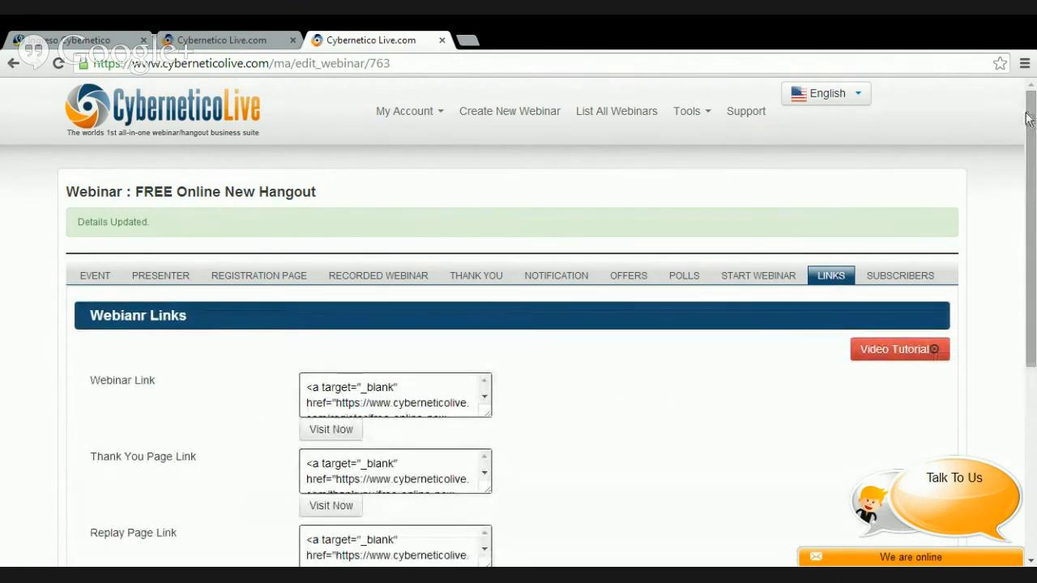
{"action": "left_click_drag", "start_coordinate": [1026, 118], "coordinate": [1028, 237]}
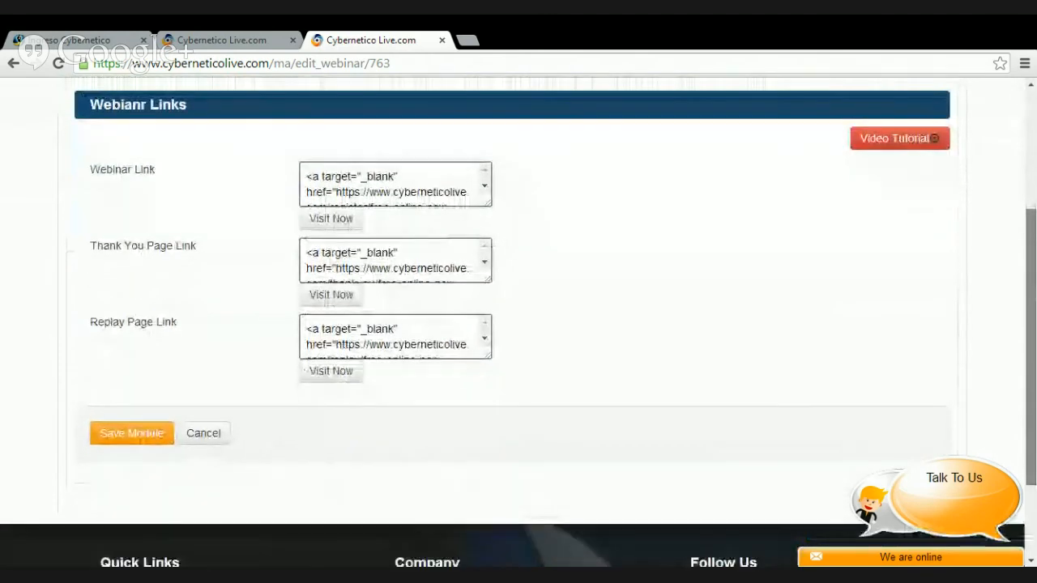
Visit the webinar's registration page from its link and review the header, sign-up form, administrator section and footer
{"action": "left_click", "coordinate": [321, 221]}
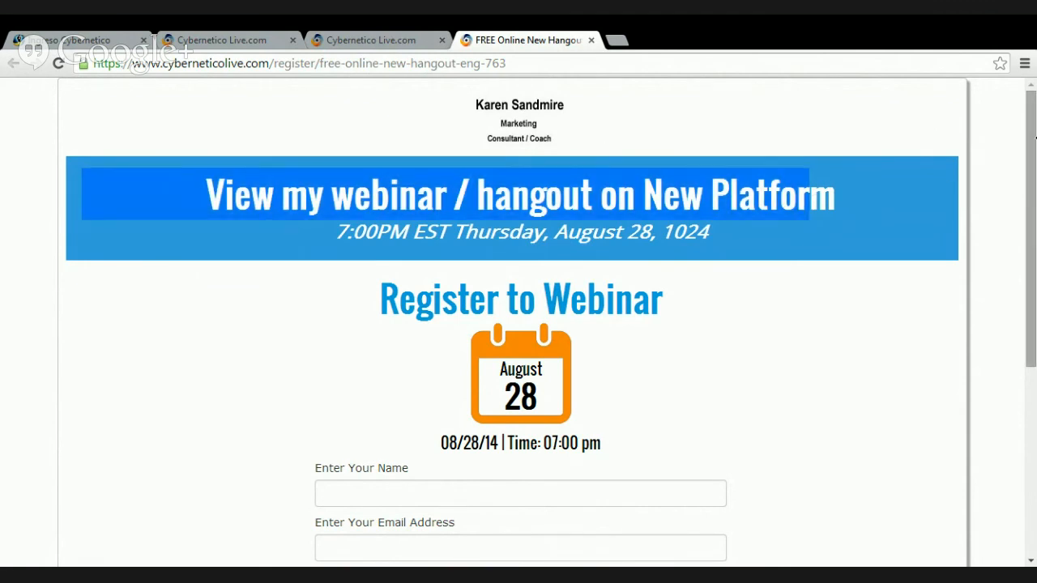
{"action": "scroll", "coordinate": [673, 327], "scroll_direction": "down", "scroll_amount": 2}
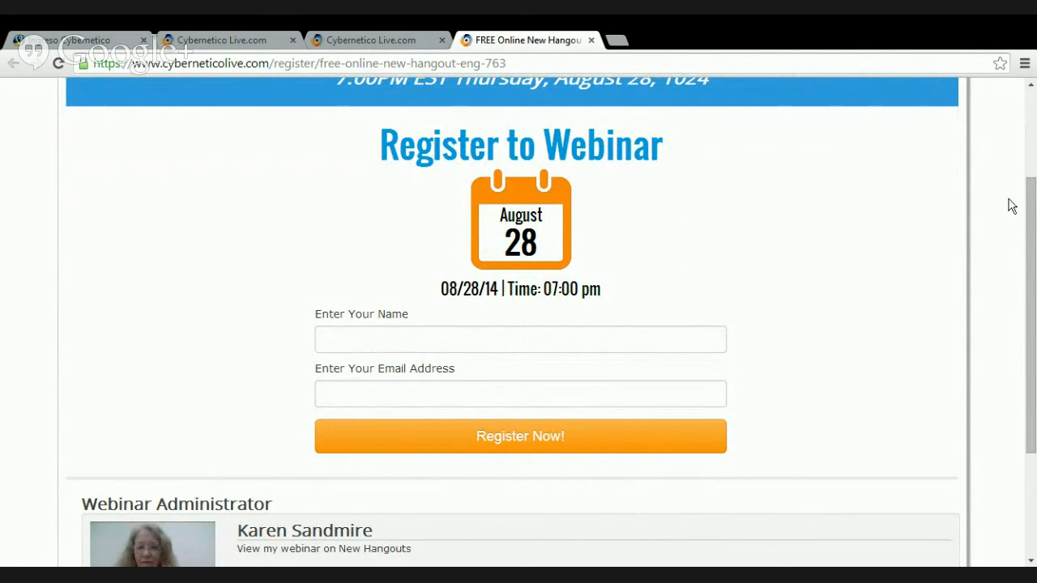
{"action": "left_click_drag", "start_coordinate": [1034, 197], "coordinate": [1035, 296]}
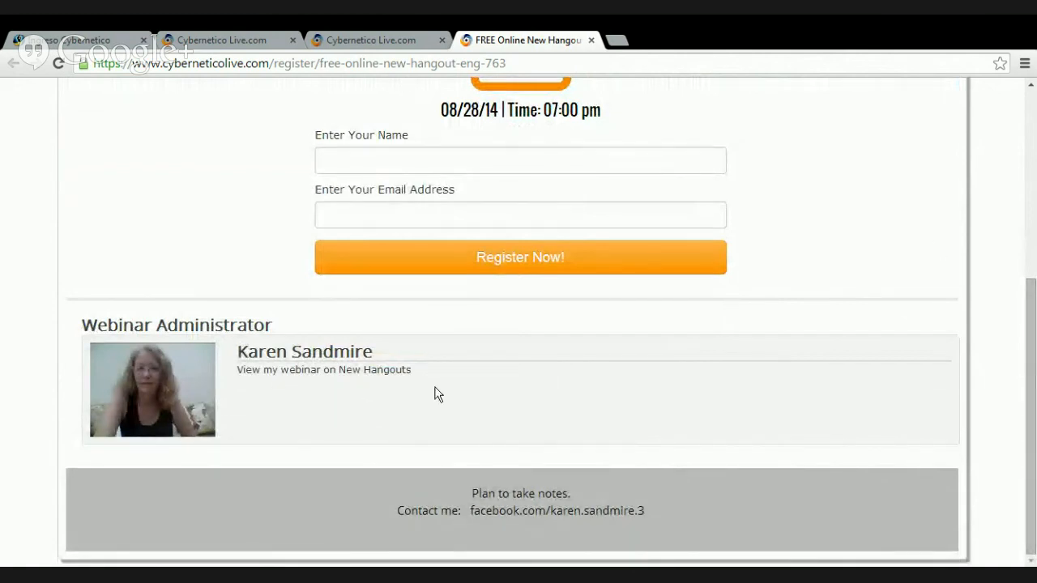
{"action": "left_click_drag", "start_coordinate": [1032, 293], "coordinate": [1033, 293]}
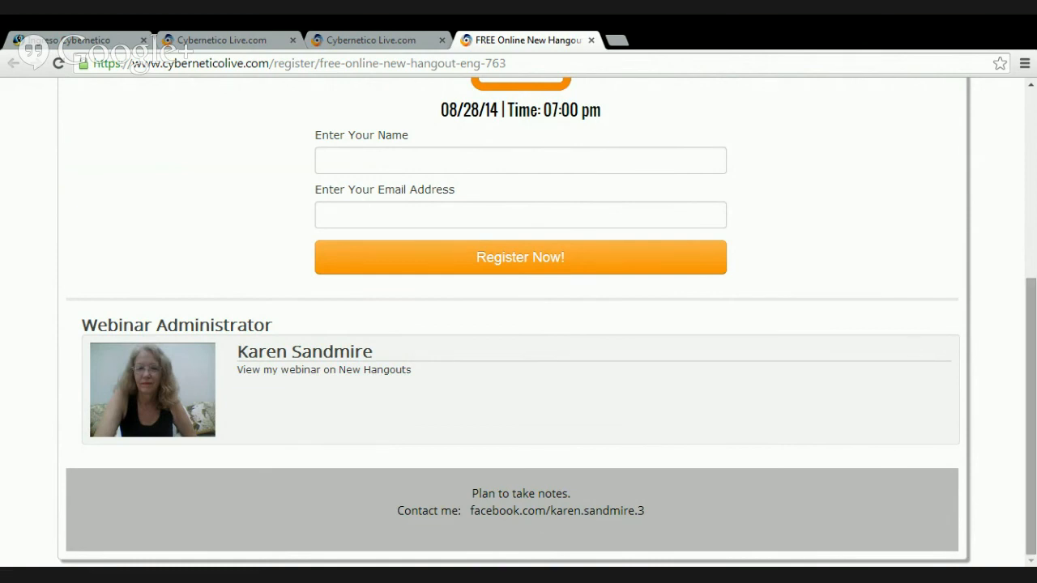
Return to the webinar's links and close its registration page
{"action": "left_click_drag", "start_coordinate": [1033, 359], "coordinate": [1033, 174]}
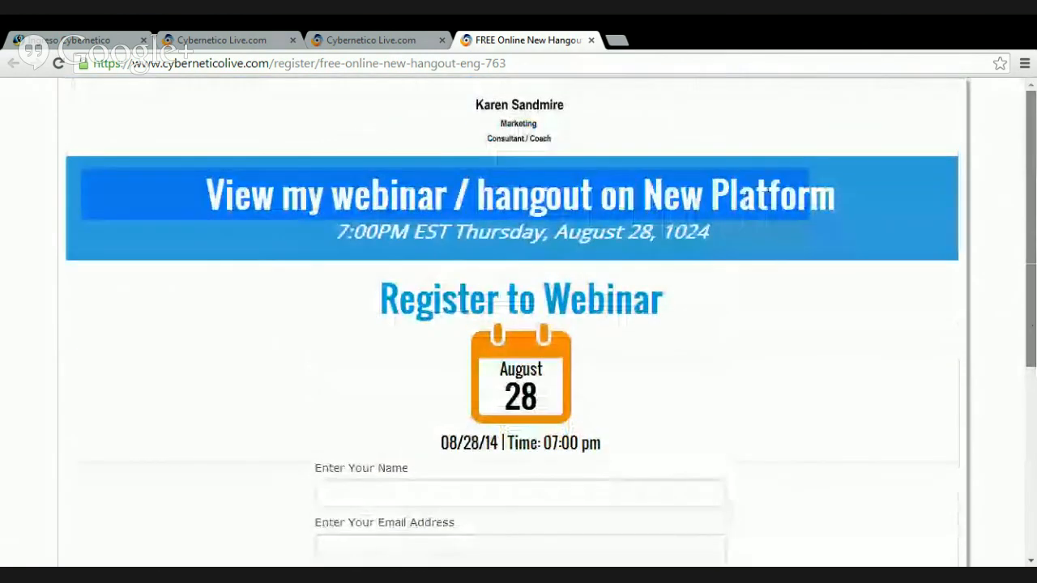
{"action": "left_click", "coordinate": [388, 42]}
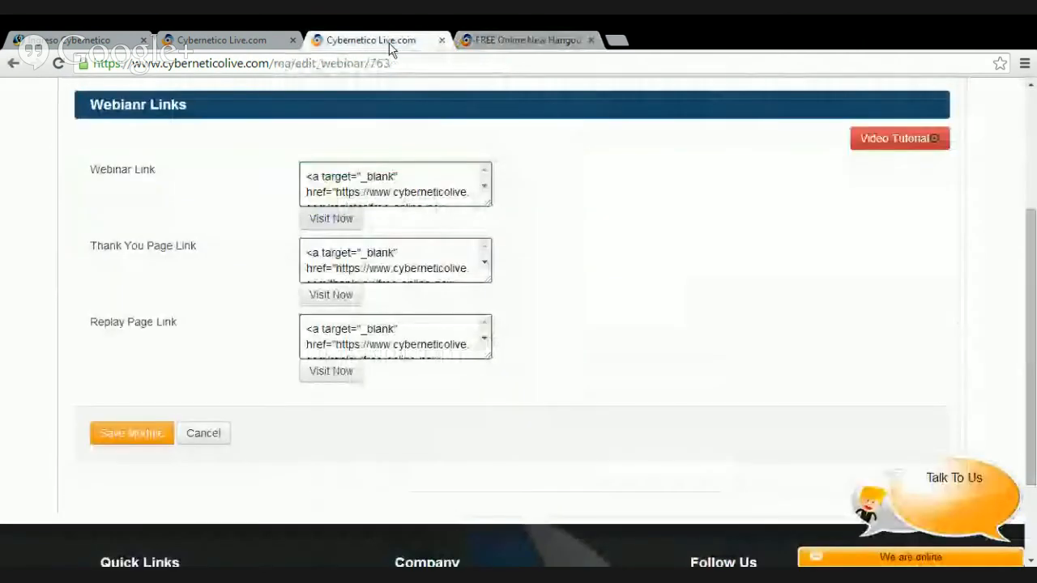
{"action": "left_click", "coordinate": [589, 38]}
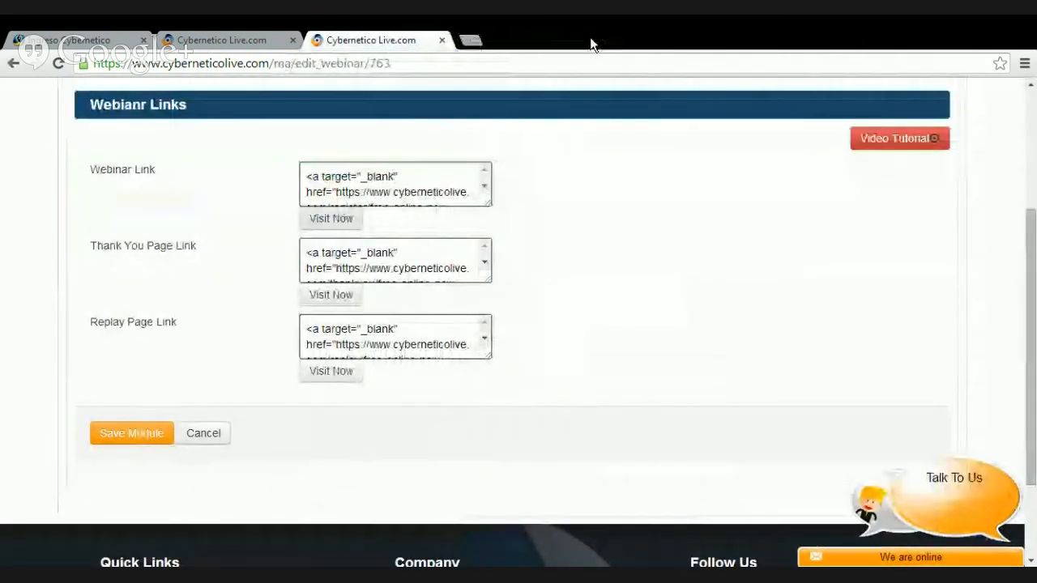
Visit the webinar's thank you page from its link, review the message, video area and Facebook button, and close the page
{"action": "left_click", "coordinate": [332, 297]}
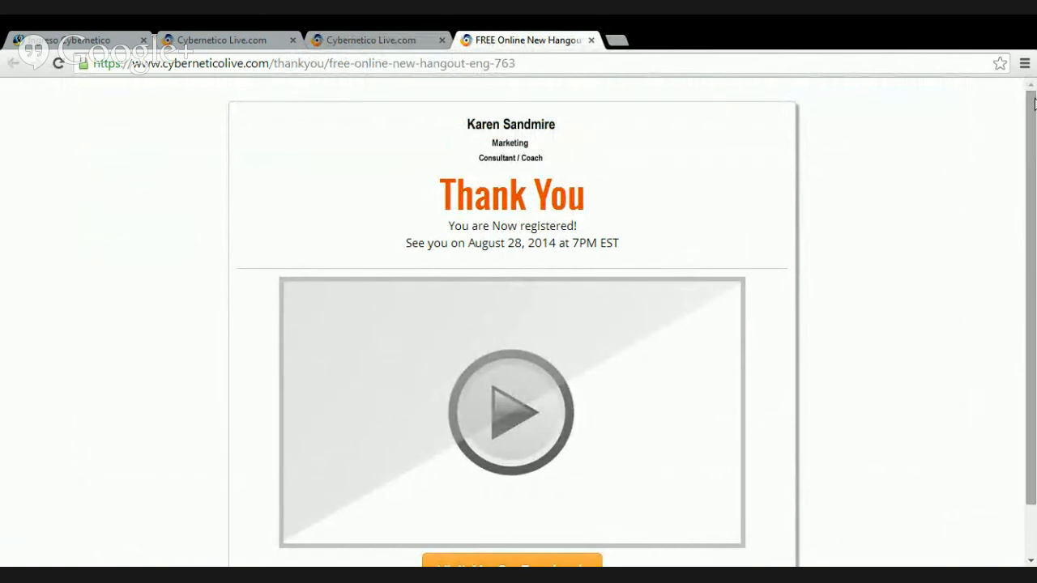
{"action": "left_click_drag", "start_coordinate": [1034, 101], "coordinate": [1034, 108]}
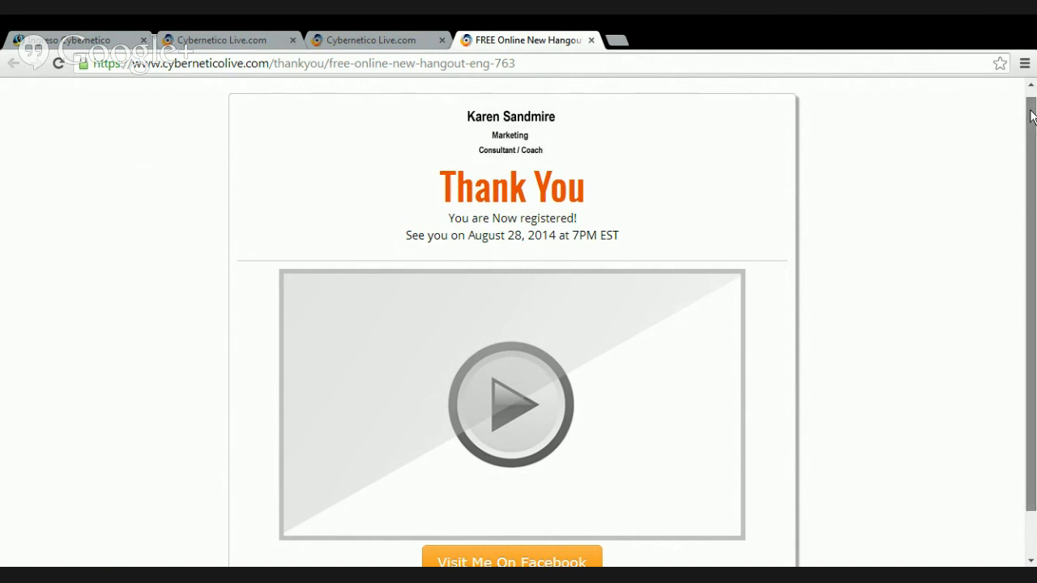
{"action": "left_click_drag", "start_coordinate": [1032, 117], "coordinate": [1033, 162]}
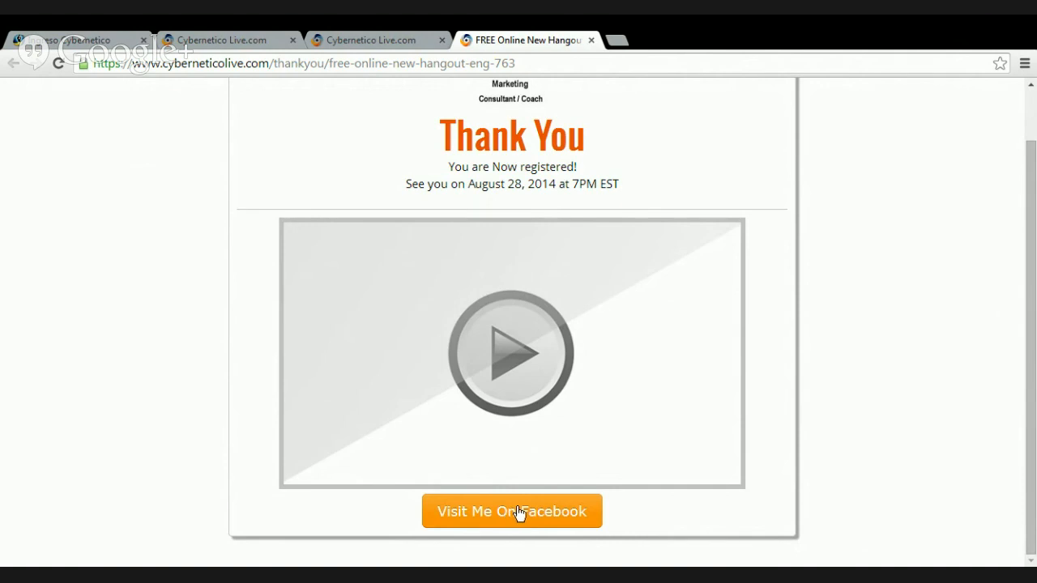
{"action": "left_click", "coordinate": [591, 40]}
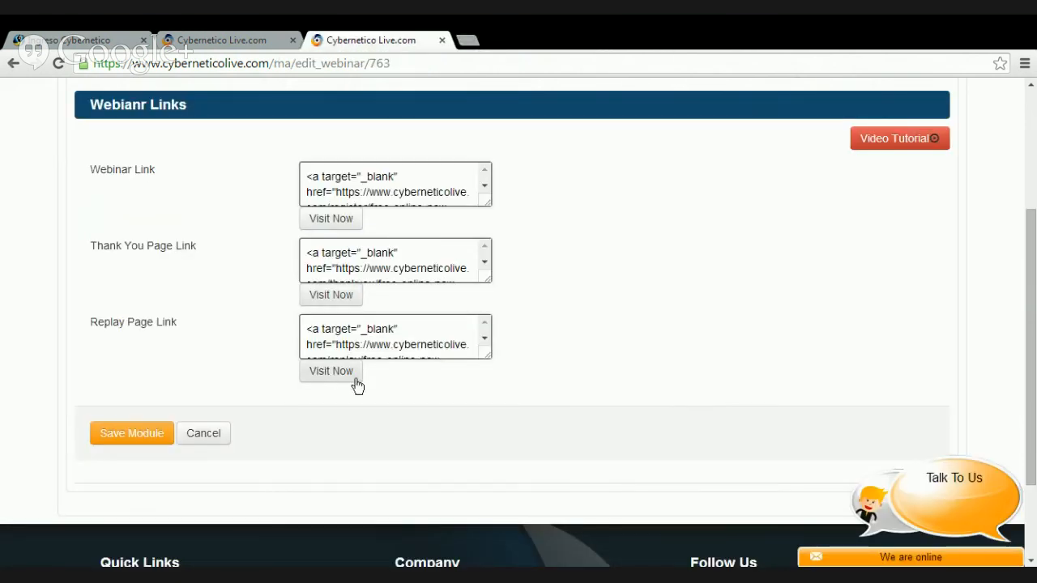
Visit the webinar's replay page from its link, review the video, friend invitation form and presenter section, and close the page
{"action": "left_click", "coordinate": [330, 378]}
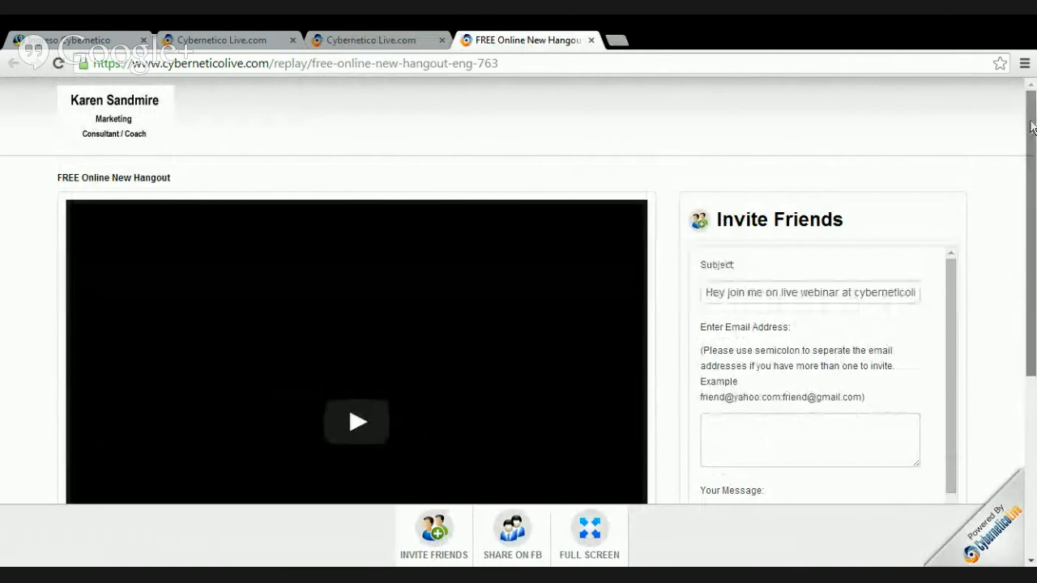
{"action": "scroll", "coordinate": [1033, 128], "scroll_direction": "down", "scroll_amount": 3}
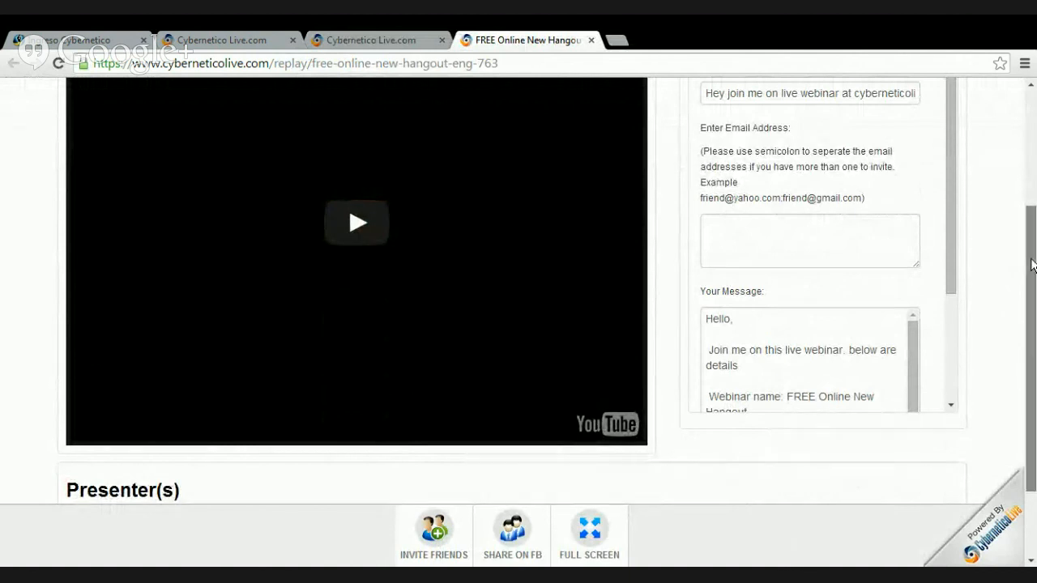
{"action": "scroll", "coordinate": [1029, 267], "scroll_direction": "down", "scroll_amount": 2}
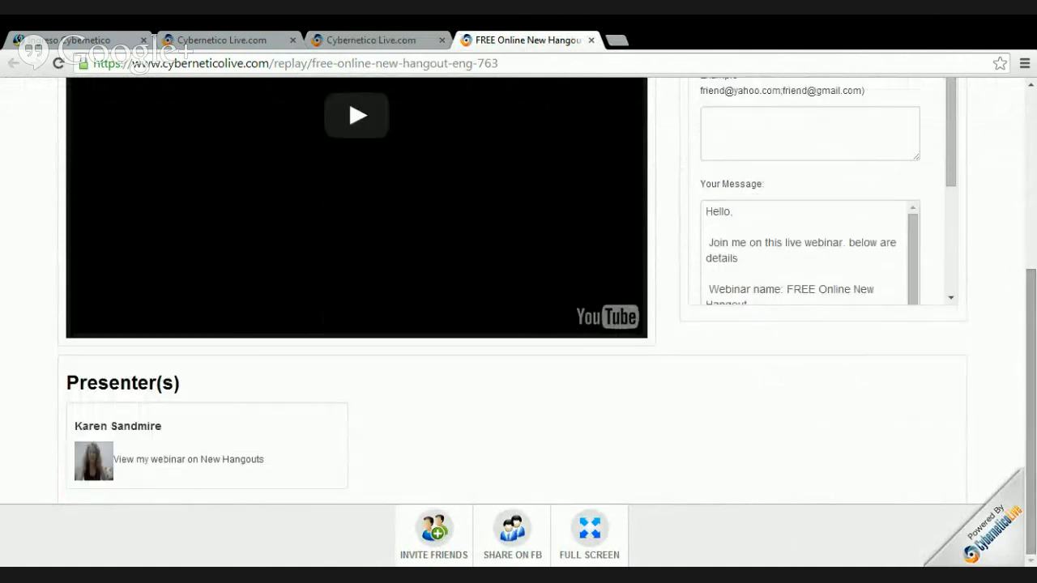
{"action": "left_click_drag", "start_coordinate": [1029, 348], "coordinate": [1019, 150]}
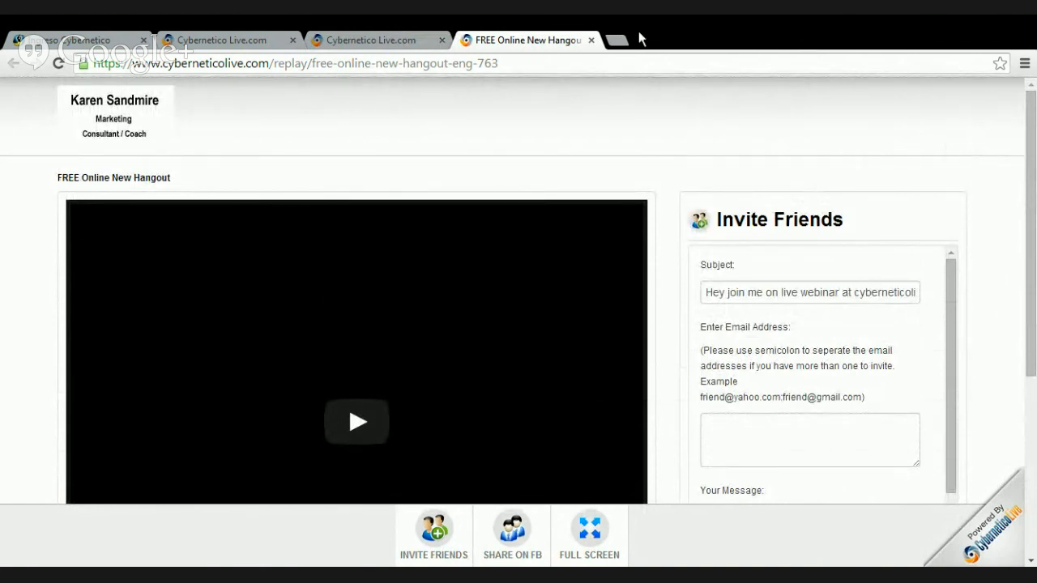
{"action": "left_click", "coordinate": [592, 40]}
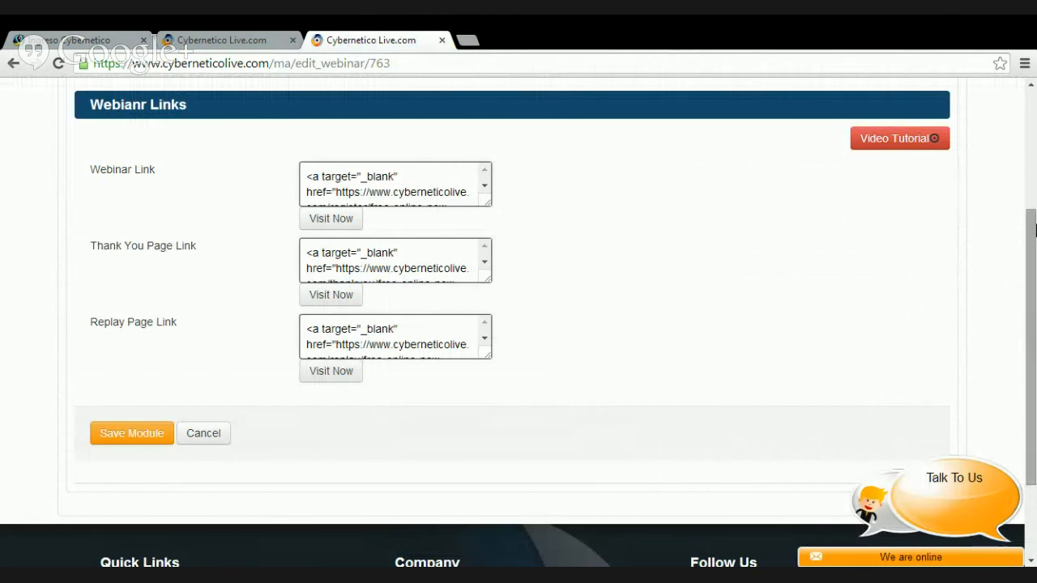
View the webinar's subscriber list and its option for downloading the users
{"action": "left_click_drag", "start_coordinate": [1032, 232], "coordinate": [1031, 106]}
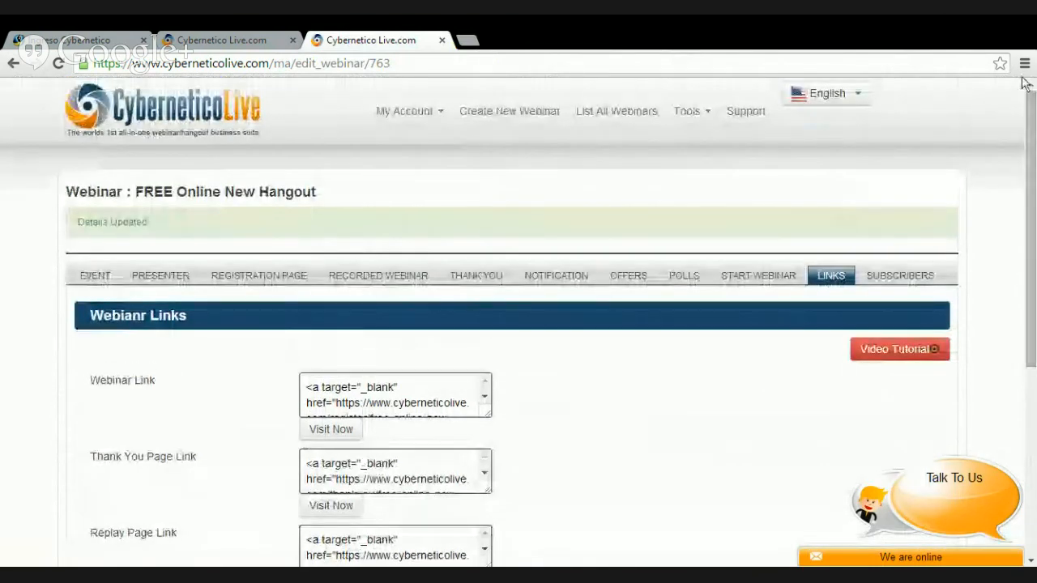
{"action": "left_click", "coordinate": [891, 279]}
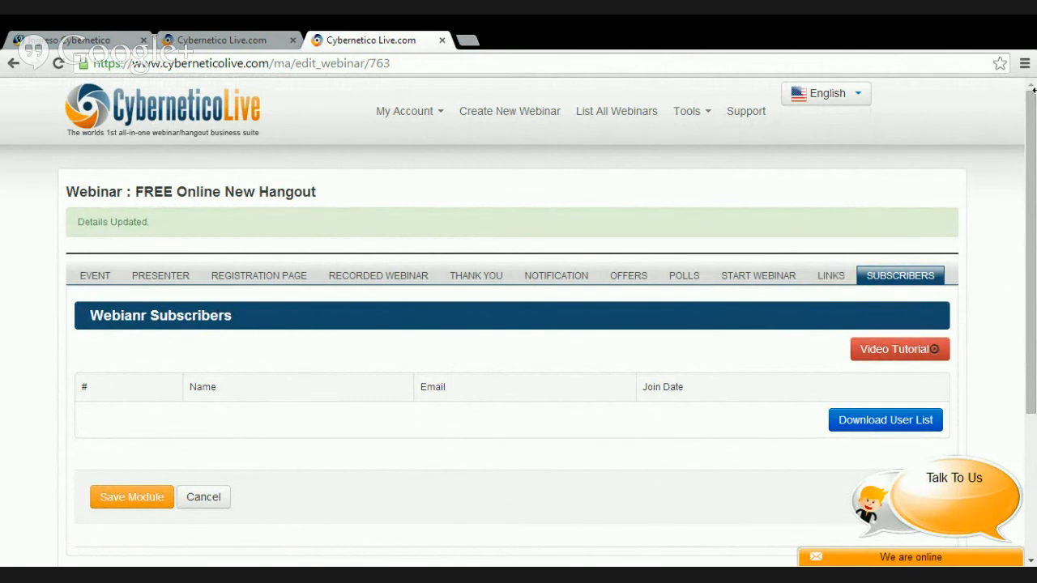
{"action": "mouse_move", "coordinate": [1032, 91]}
{"action": "left_mouse_down"}
{"action": "mouse_move", "coordinate": [1032, 184]}
{"action": "mouse_move", "coordinate": [1032, 92]}
{"action": "left_mouse_up"}
Leave the event details for the list of all webinars and show the actions available for "FREE Online New Hangout"
{"action": "left_click", "coordinate": [93, 278]}
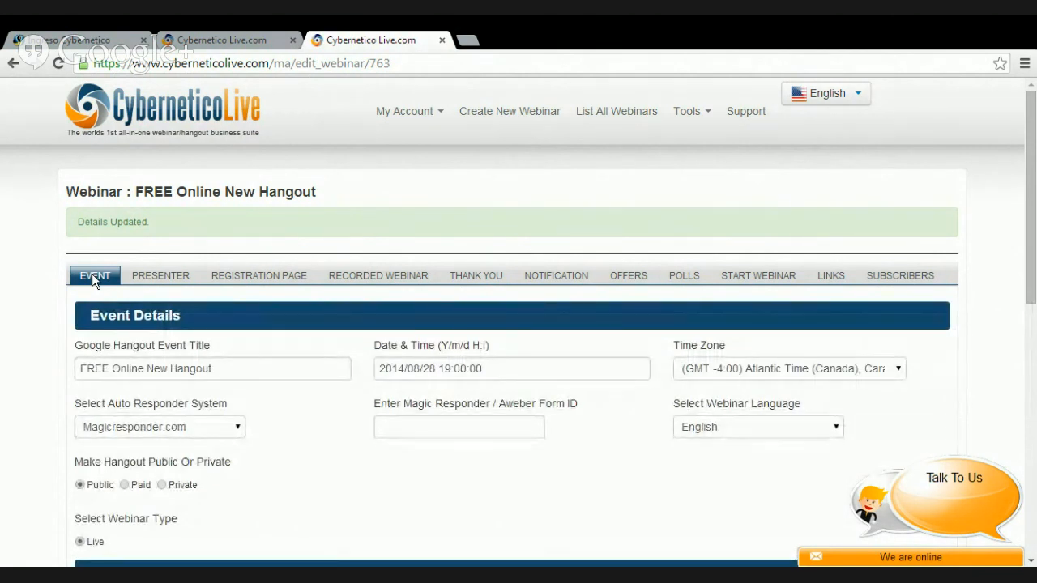
{"action": "left_click", "coordinate": [624, 115]}
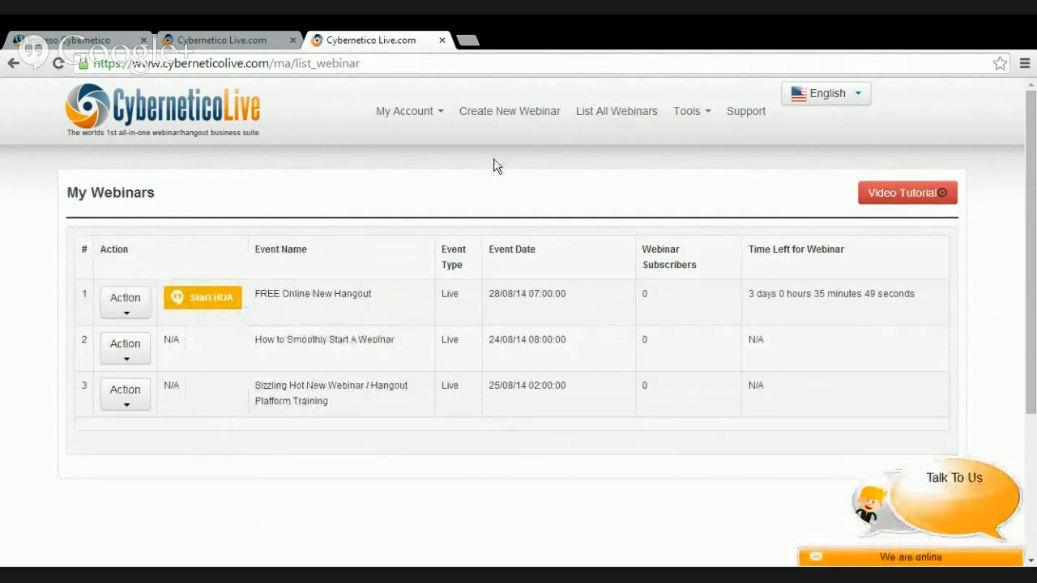
{"action": "left_click", "coordinate": [125, 350]}
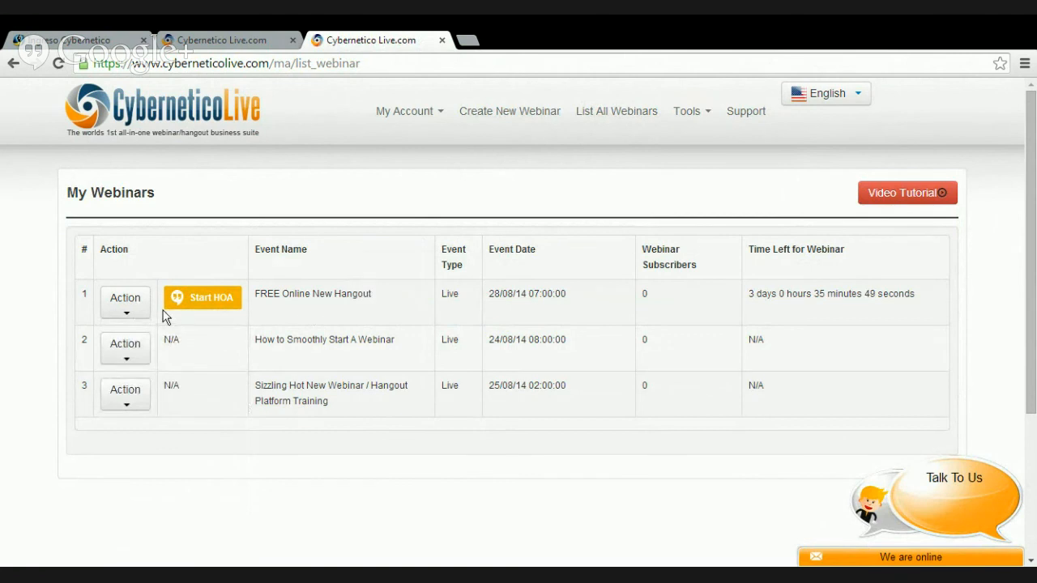
{"action": "mouse_move", "coordinate": [143, 313]}
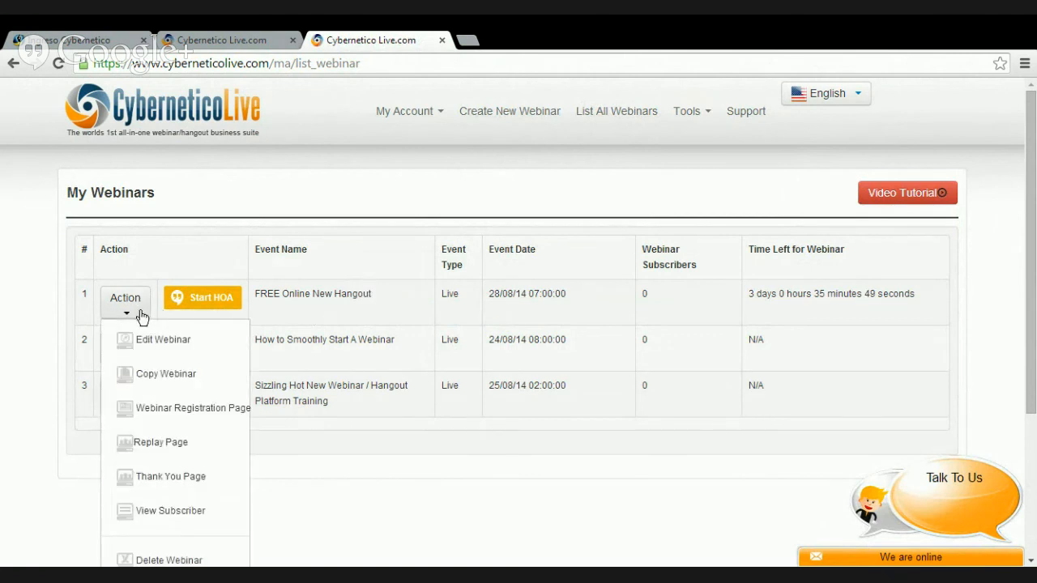